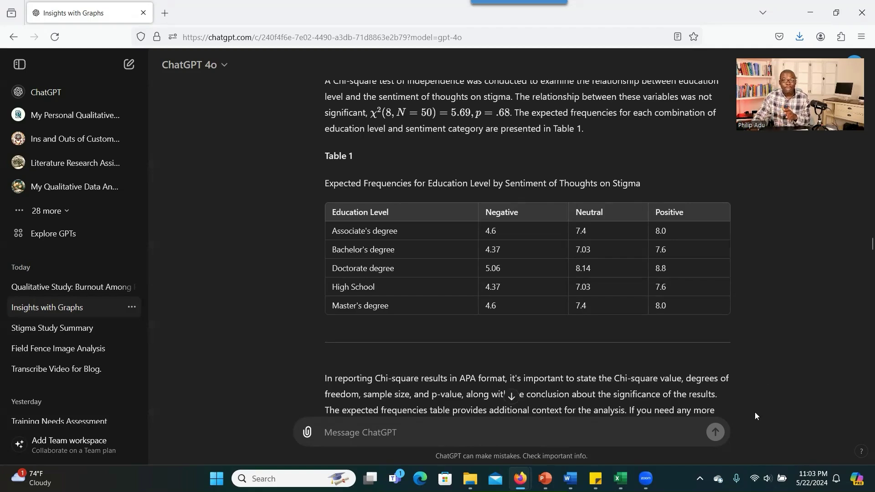
- Look over the sources available for attaching a file to the chat message
left_click(308, 433)
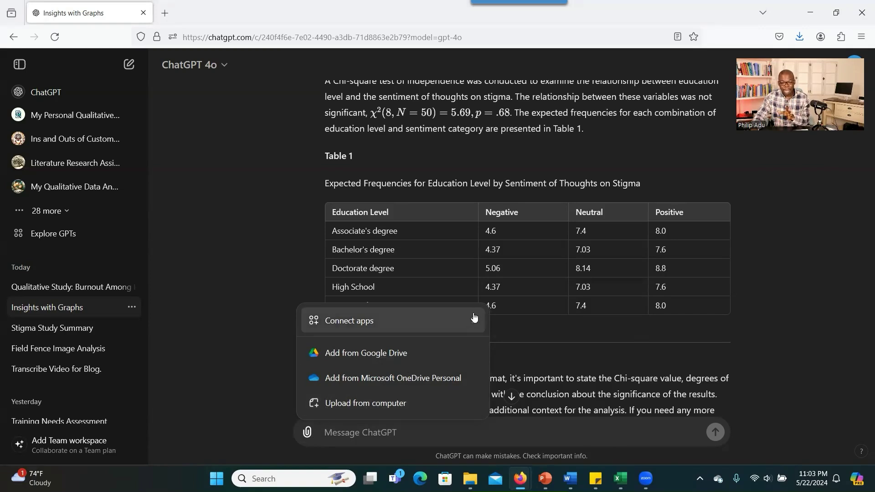
mouse_move(473, 321)
left_click(785, 304)
- Review the Insights with Graphs chat, covering its education-level charts, APA Chi-square table and suggested-improvement themes
scroll(790, 306, "up", 20)
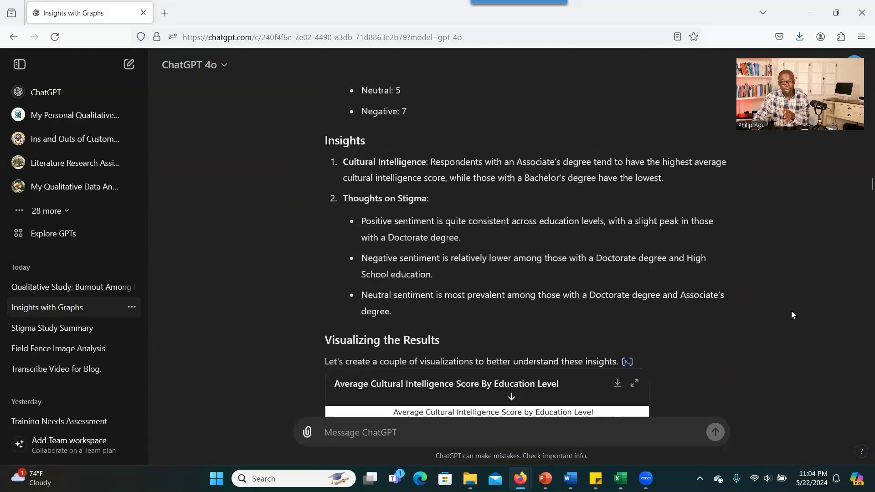
scroll(792, 311, "down", 5)
scroll(792, 313, "down", 5)
scroll(792, 312, "up", 6)
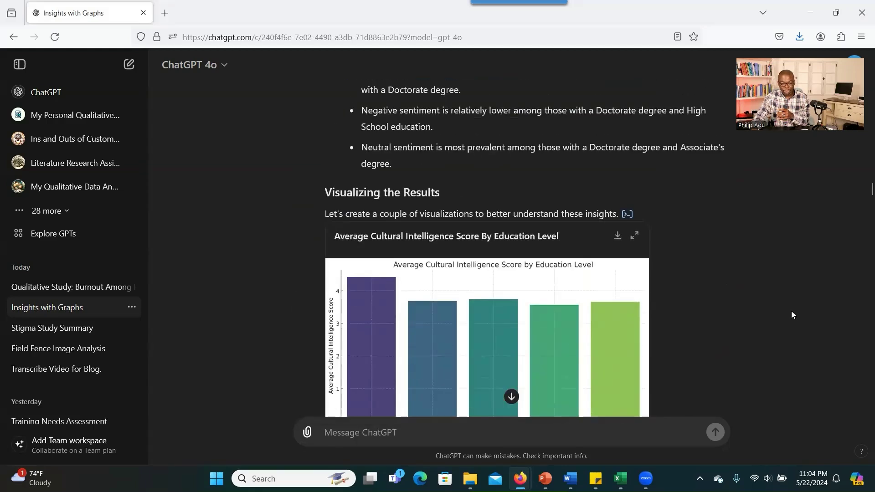
scroll(792, 313, "down", 7)
scroll(792, 315, "down", 15)
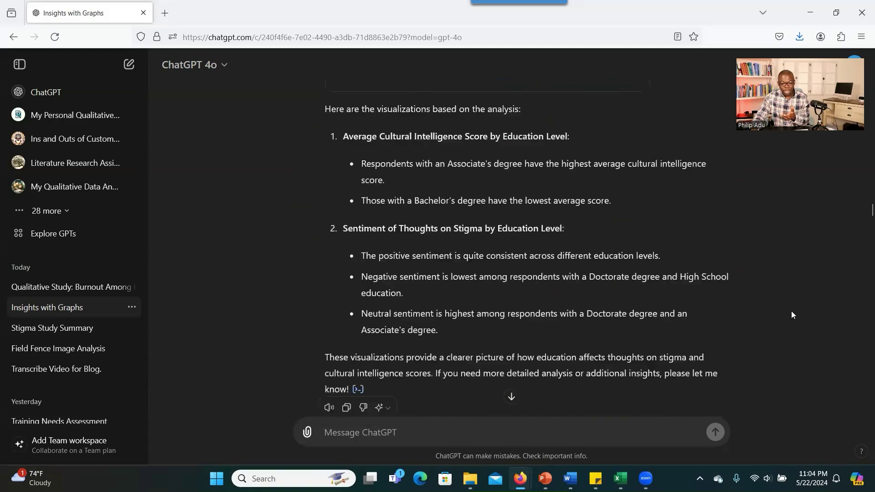
scroll(792, 311, "down", 10)
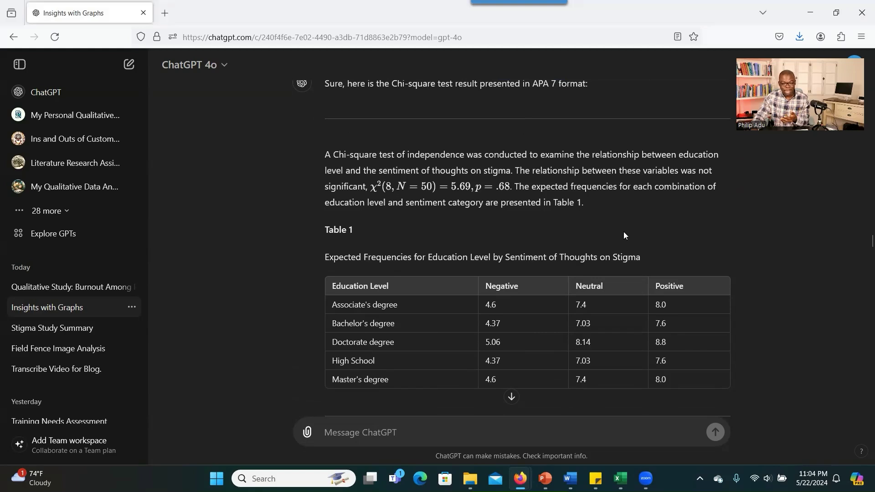
scroll(623, 231, "down", 20)
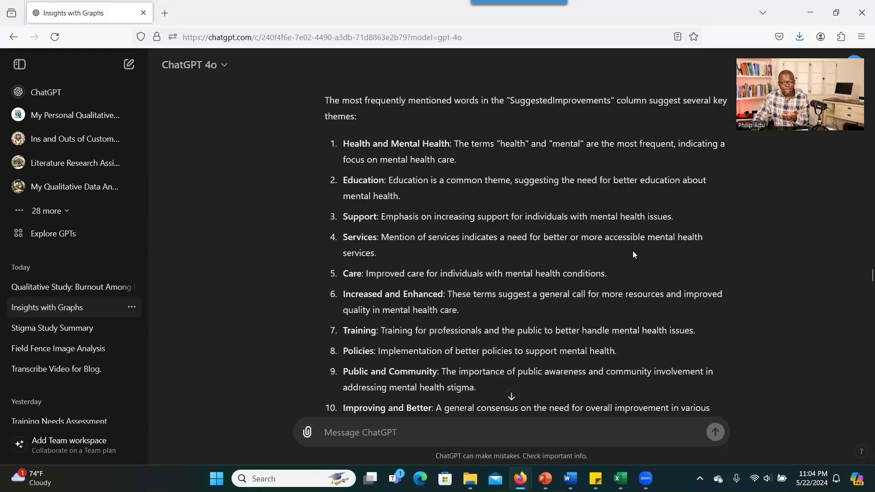
scroll(633, 252, "down", 2)
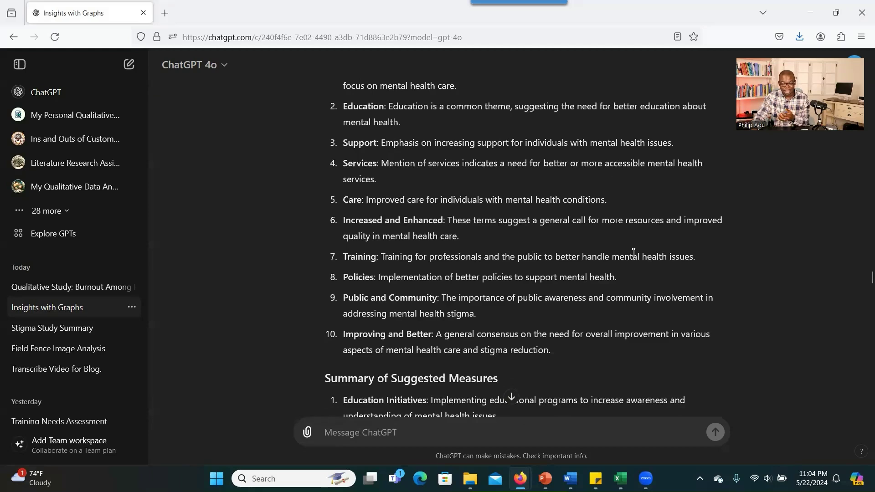
scroll(633, 252, "down", 3)
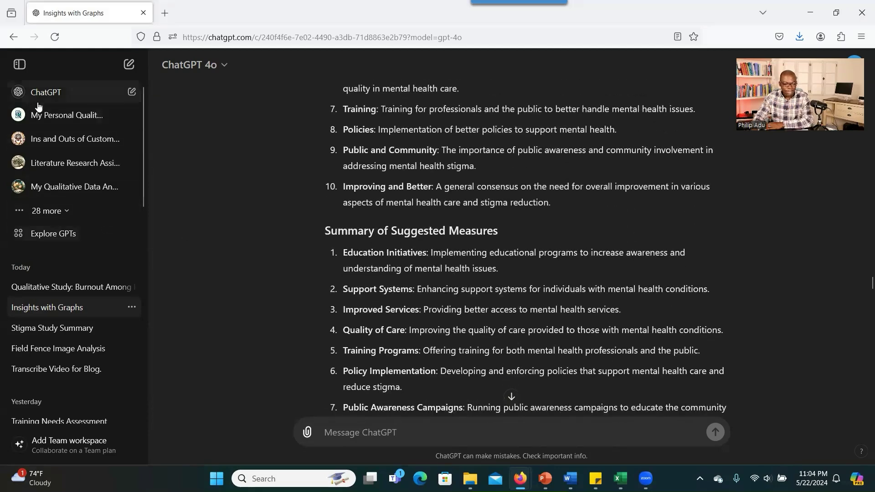
- Start a new ChatGPT conversation and collapse the chat history sidebar
left_click(48, 97)
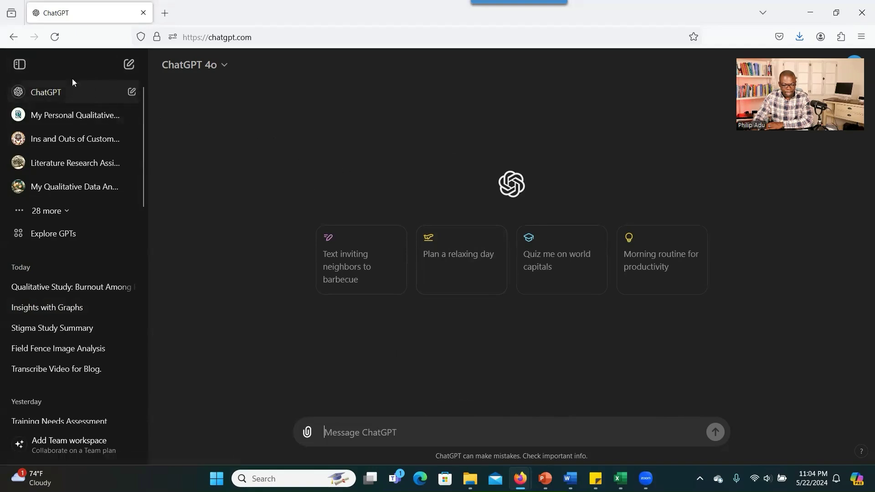
left_click(20, 65)
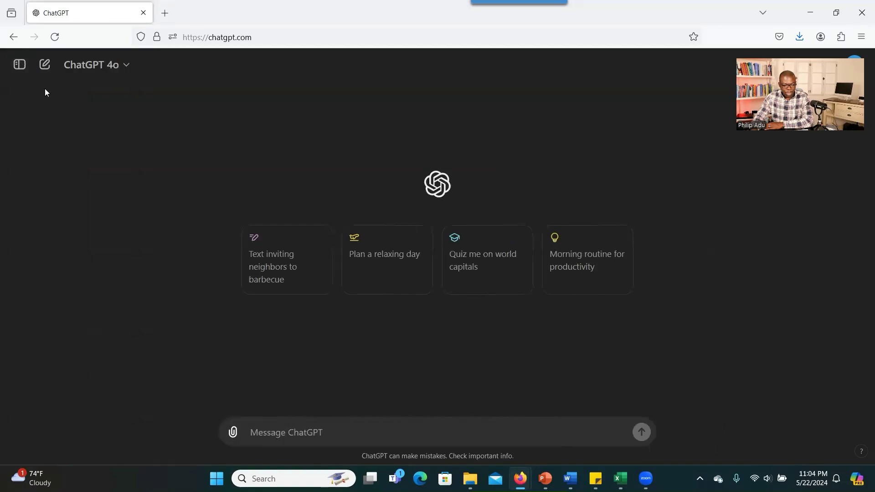
- View the available ChatGPT models and the file attachment sources, including the apps that can be connected
left_click(130, 64)
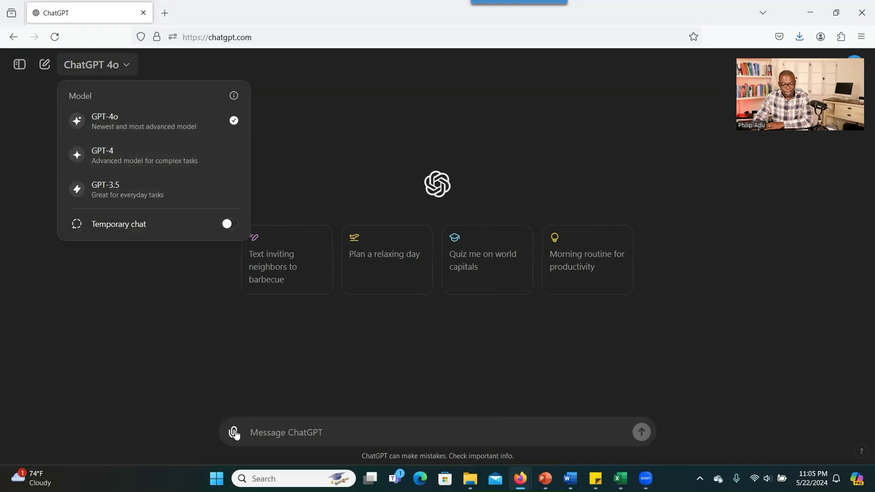
left_click(234, 435)
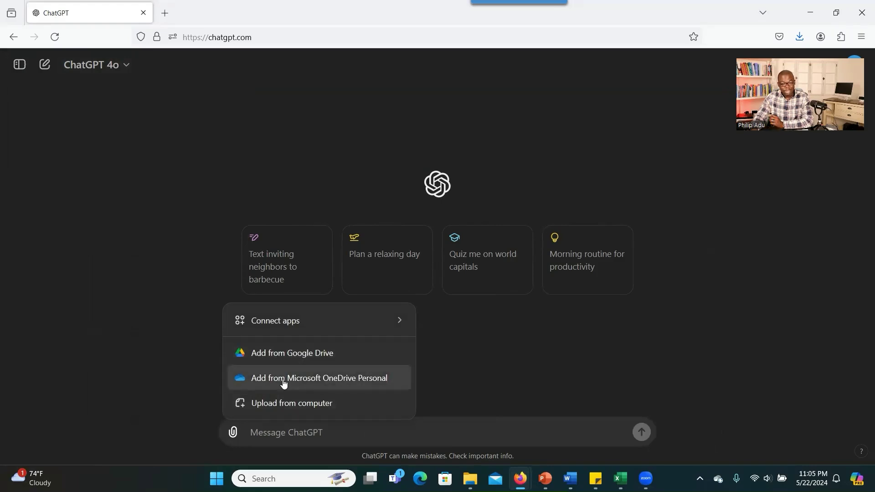
mouse_move(282, 321)
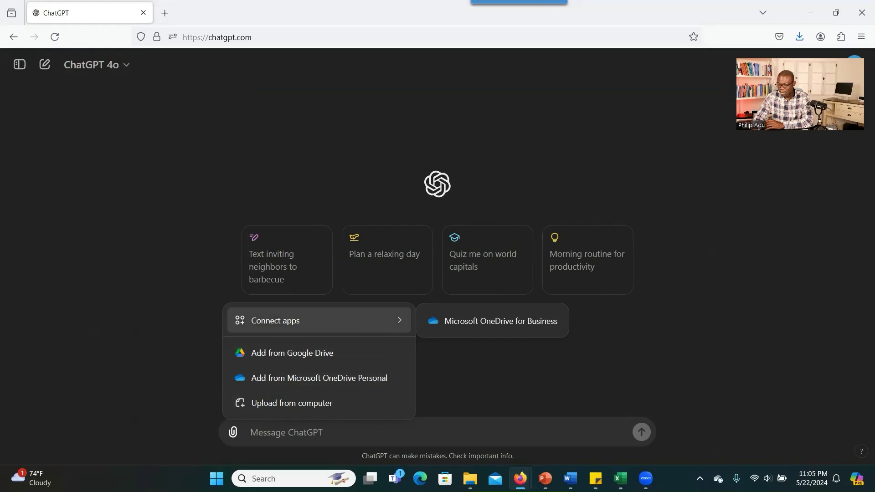
- Switch to Excel and skim all rows of the Data about mental health stigma workbook
key("alt+Tab")
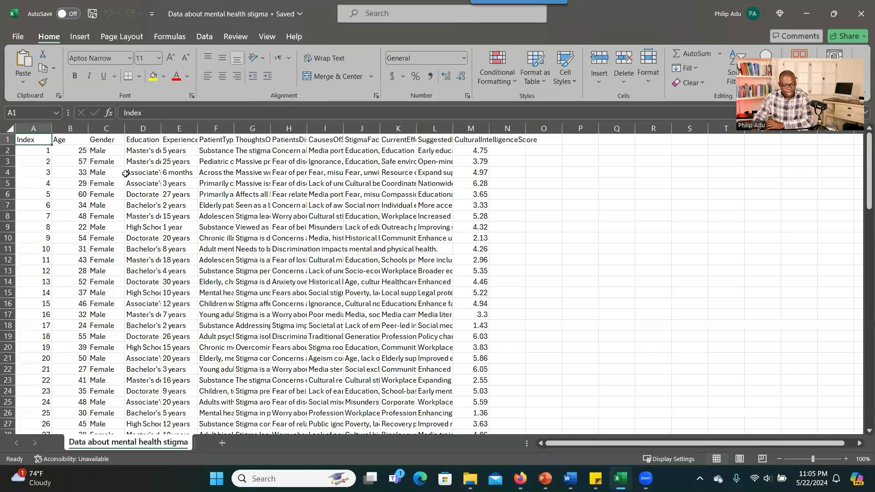
scroll(137, 171, "down", 20)
scroll(140, 171, "up", 4)
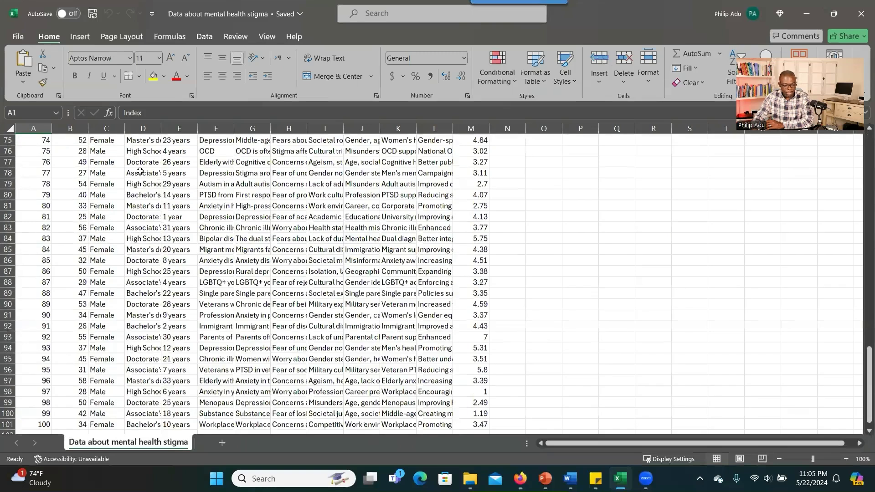
scroll(141, 172, "up", 20)
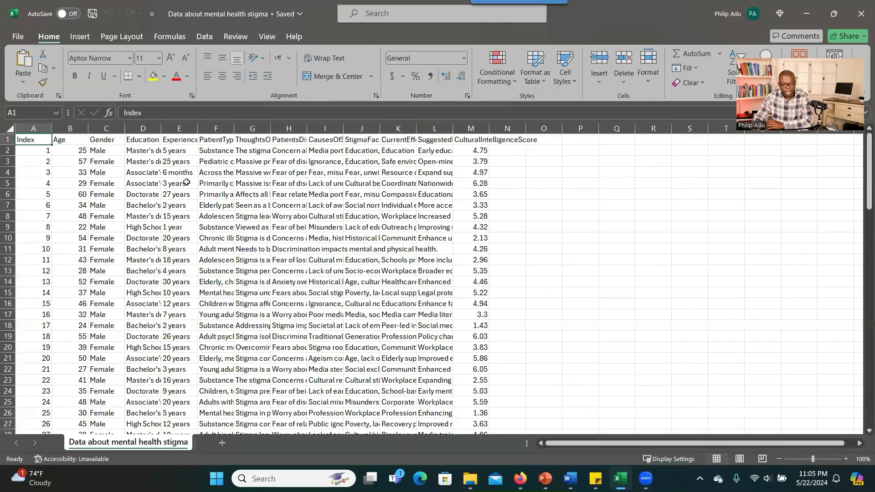
- Examine the data columns from PatientTypes to CulturalIntelligenceScore, comparing the text responses with the numeric scores
left_click(226, 144)
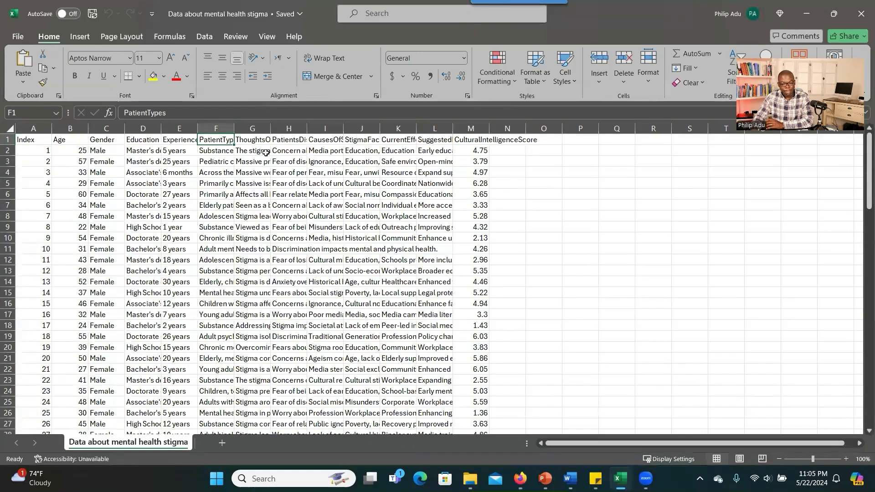
key("ctrl+Right")
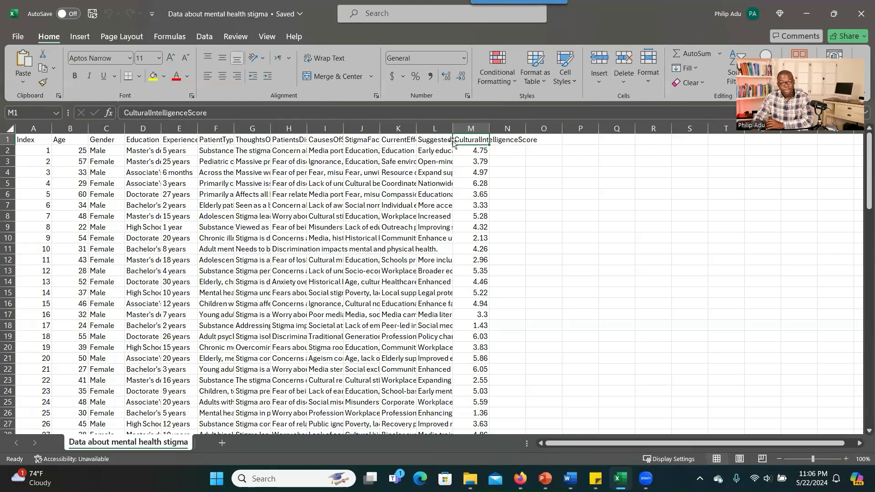
scroll(375, 189, "down", 2)
left_click(157, 185)
scroll(291, 197, "up", 2)
left_click(290, 196)
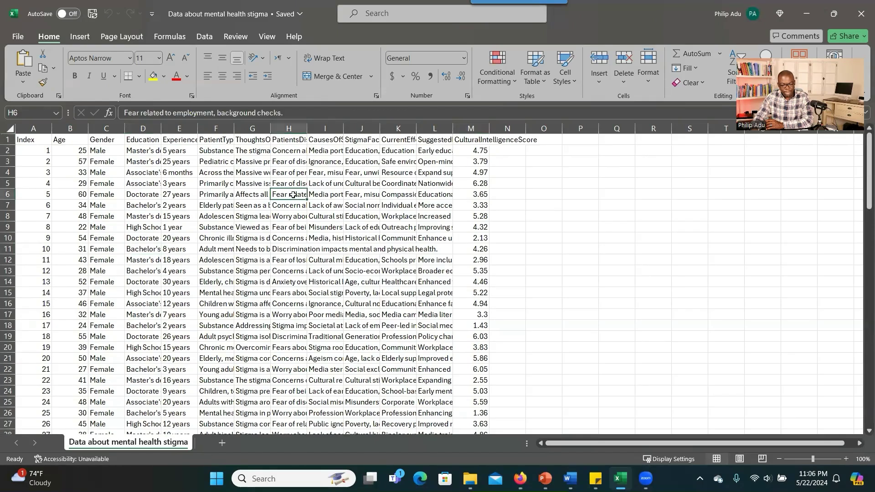
left_click(373, 211)
left_click(476, 137)
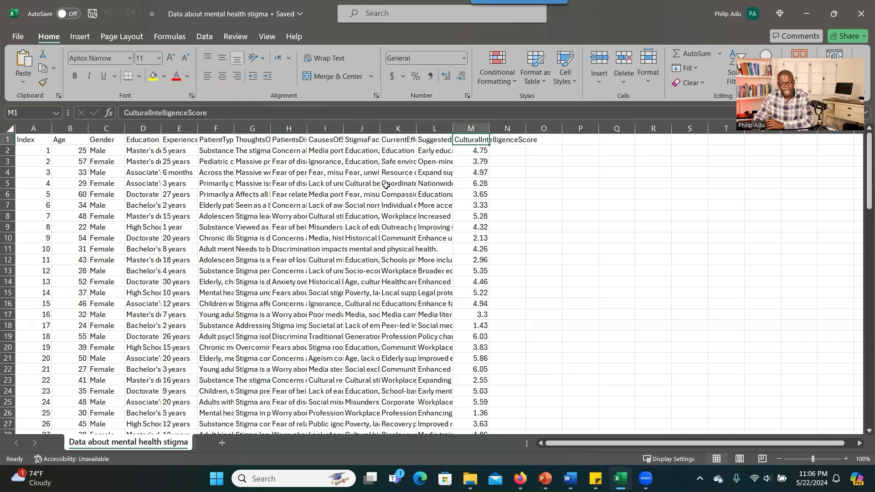
left_click(474, 192)
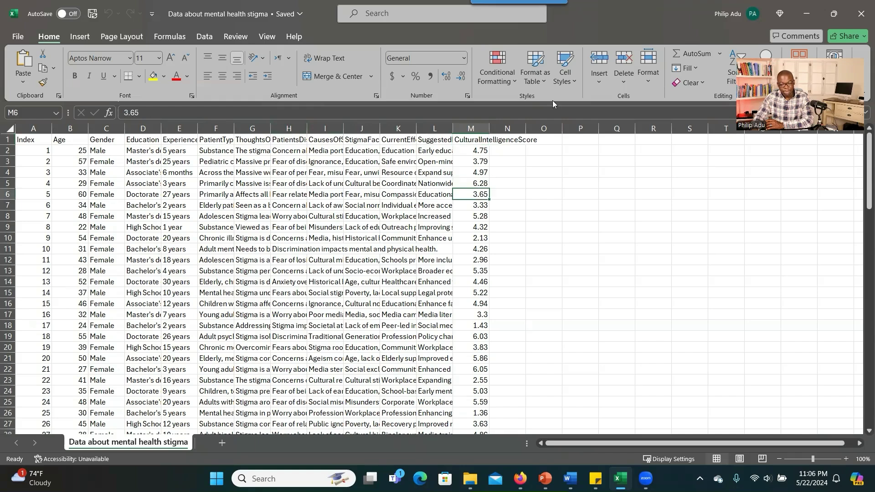
- Close the Data about mental health stigma workbook to return to ChatGPT
left_click_drag(601, 16, 563, 90)
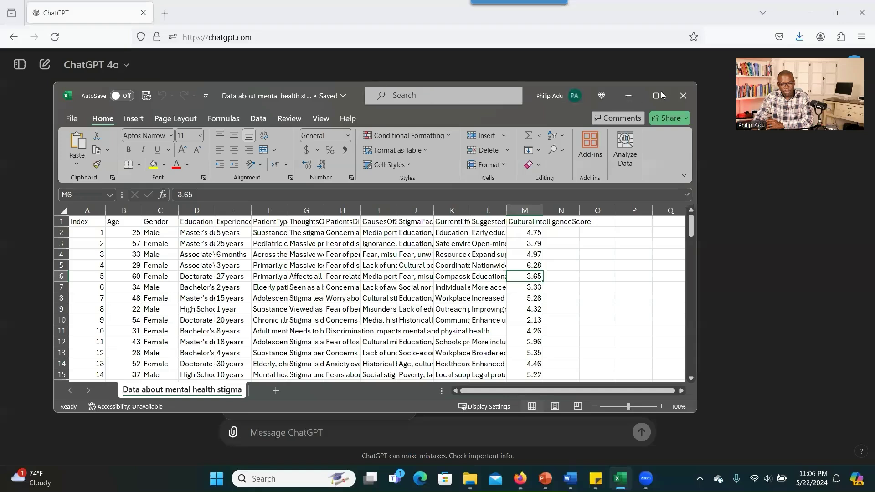
left_click(678, 95)
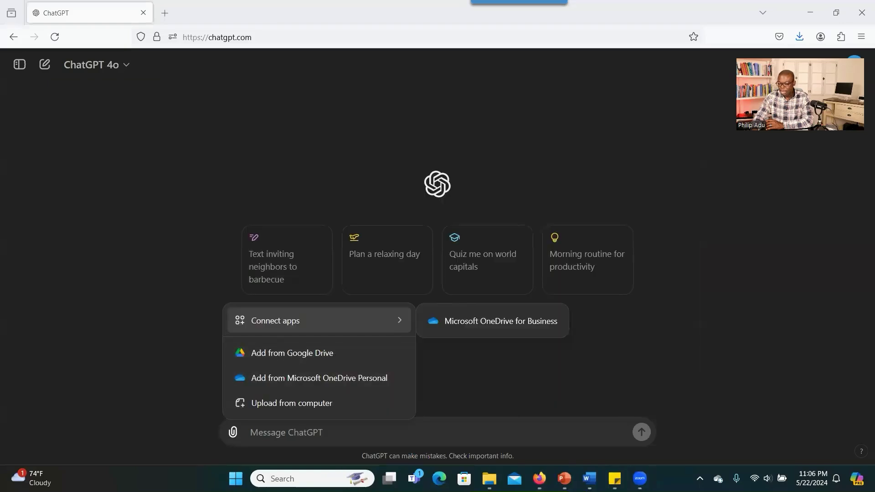
- Attach Data about mental health stigma.csv from Google Drive, finding it with the search term "mental"
left_click(316, 354)
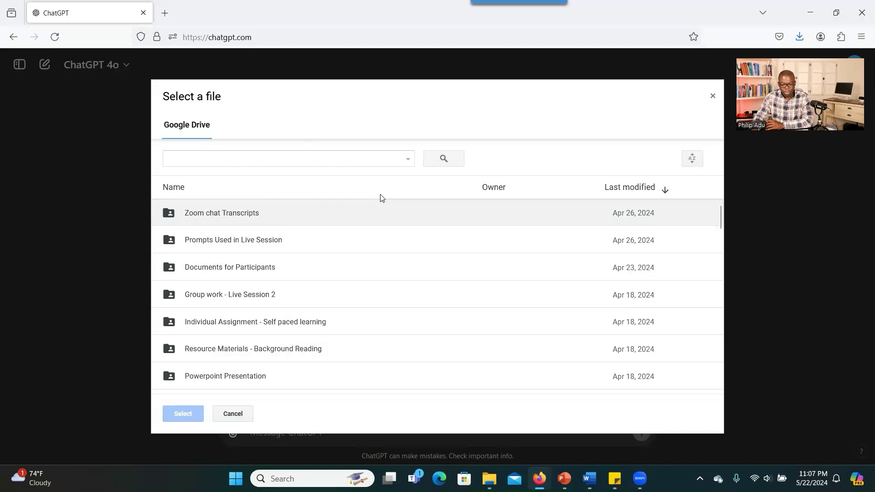
left_click(286, 158)
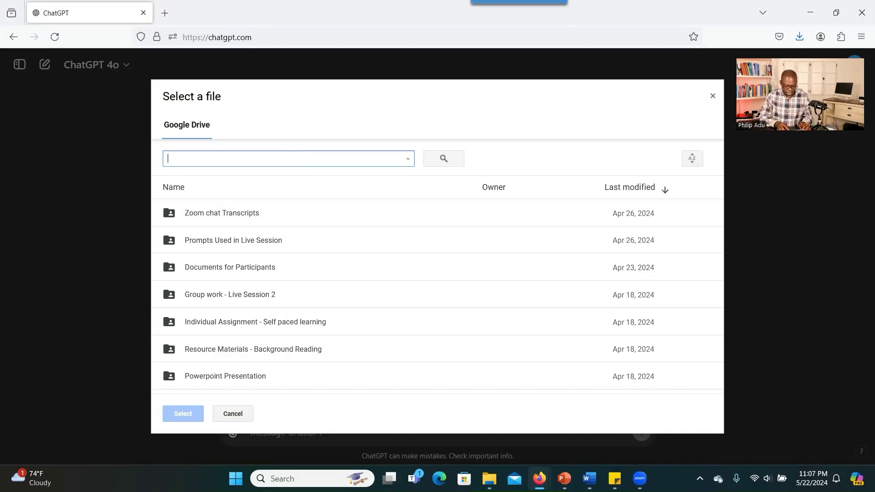
type("mental")
left_click(221, 186)
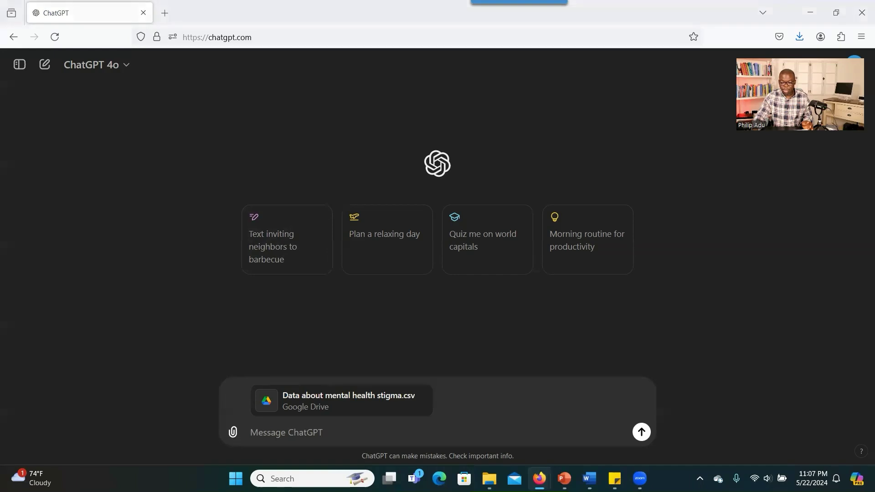
- Send the prompt "Can you review the attached data and provide me with an overview. Also, include charts and graphs."
left_click(428, 433)
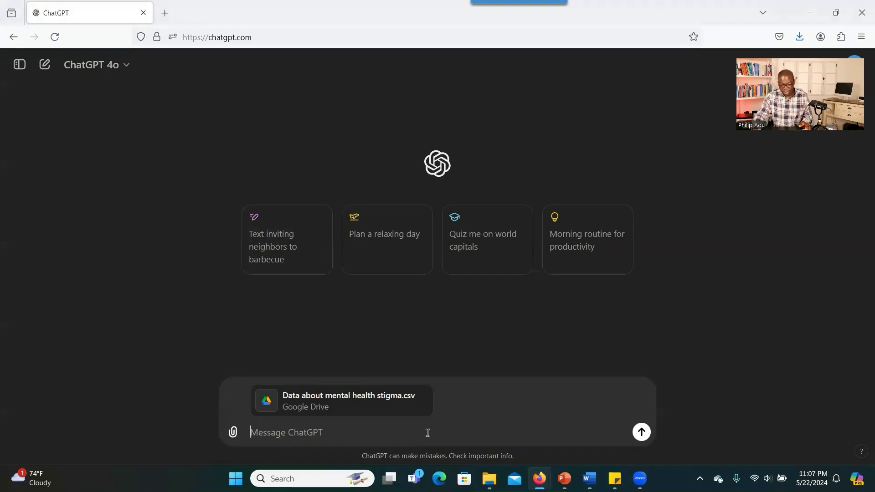
type("Can yo")
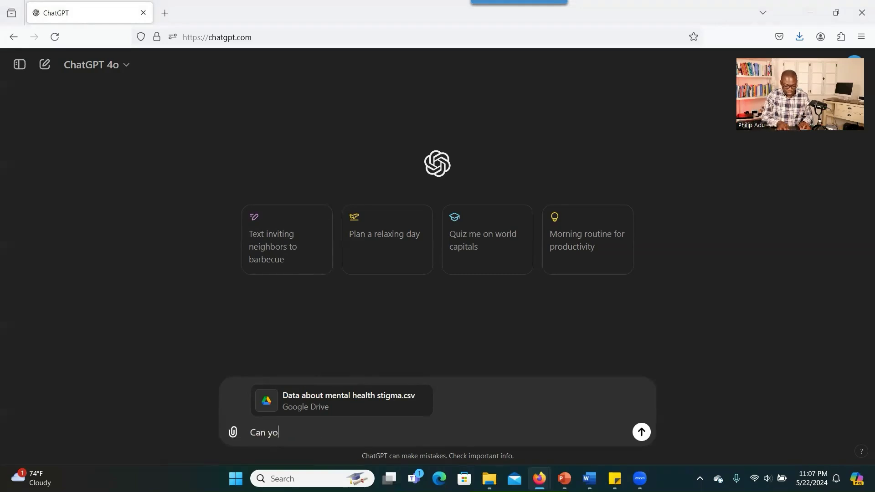
type("u review the attache")
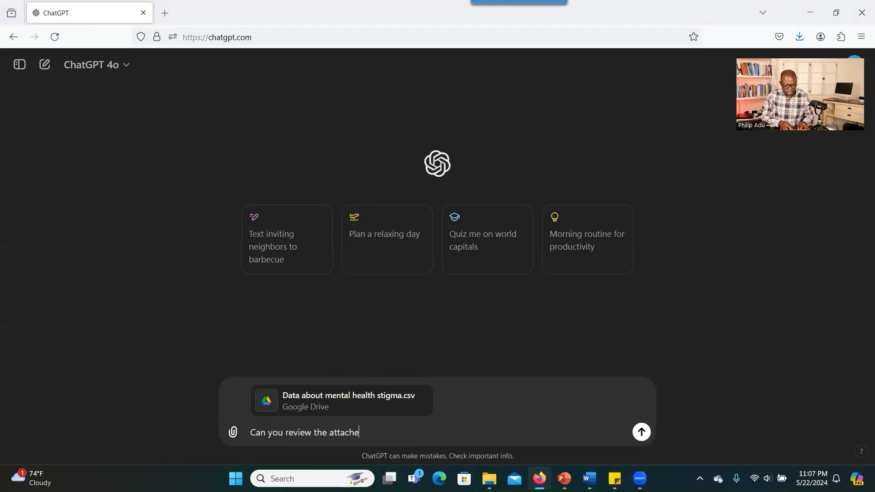
type("d data and p")
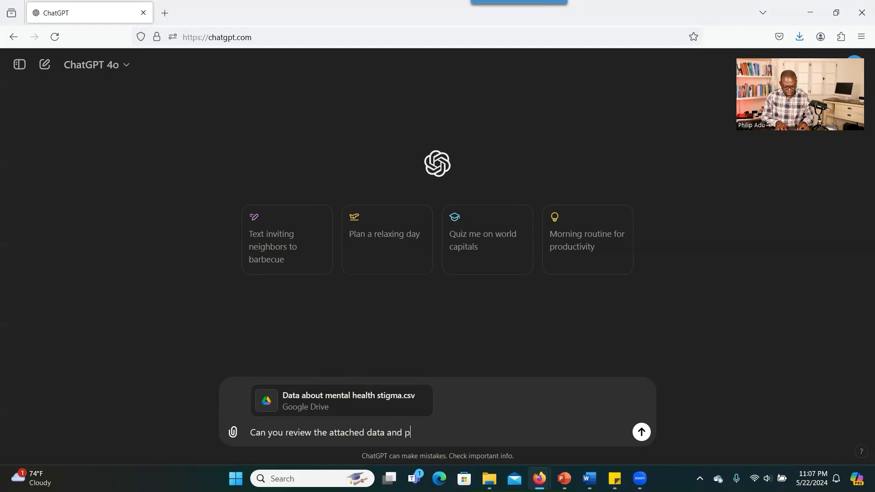
type("rovide me with an overview. Also, include charts and graphs.")
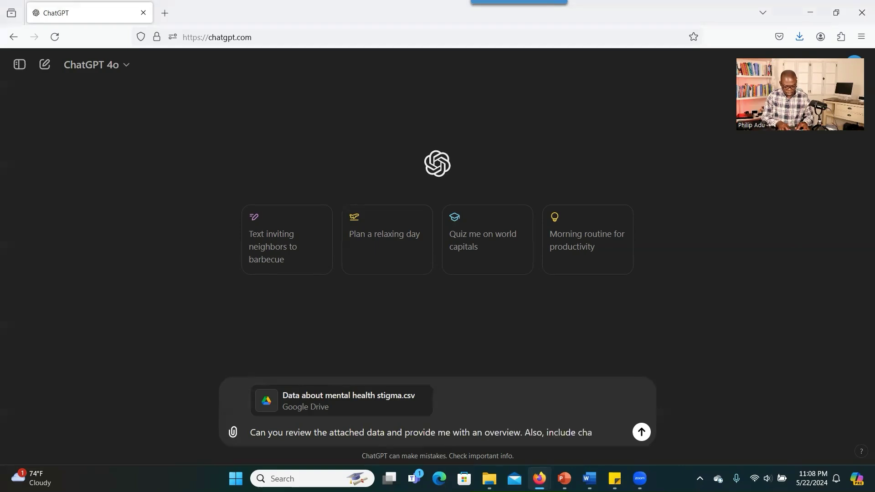
key("Return")
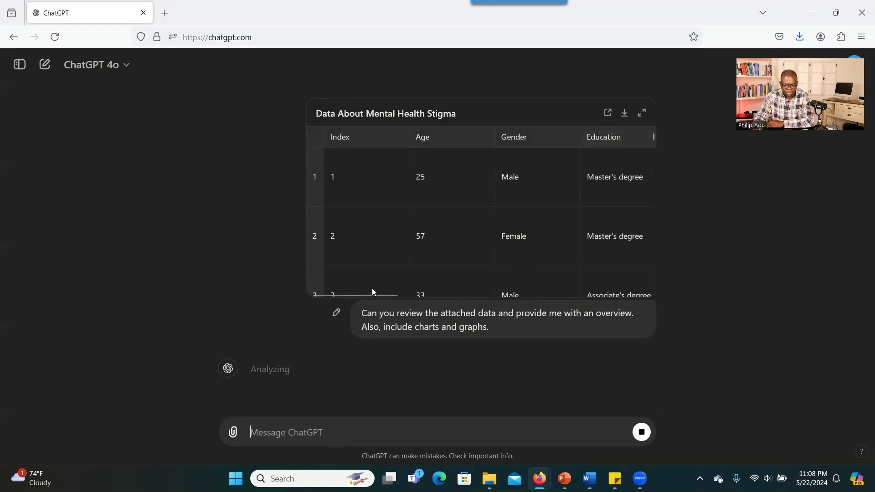
- Look through the rows of the attached mental health stigma table and select its Education column
left_click_drag(397, 294, 285, 275)
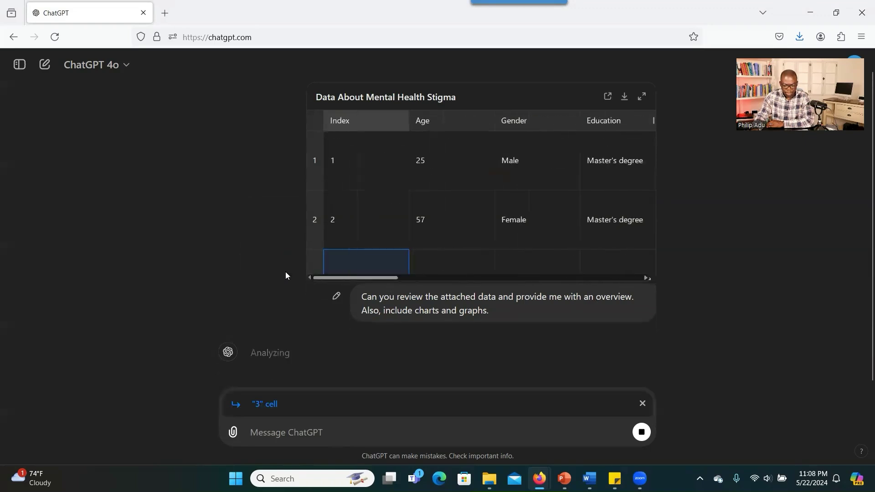
left_click(647, 120)
scroll(655, 150, "down", 4)
mouse_move(653, 130)
left_mouse_down()
mouse_move(647, 265)
mouse_move(659, 130)
left_mouse_up()
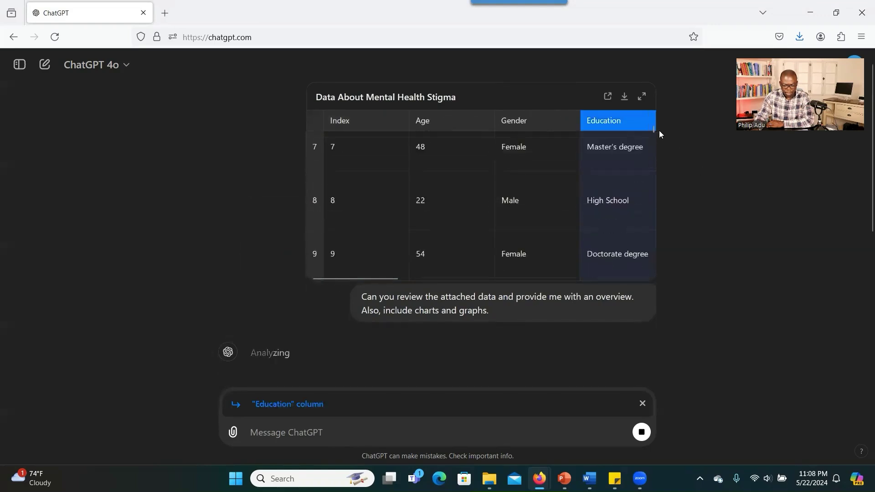
scroll(578, 263, "up", 10)
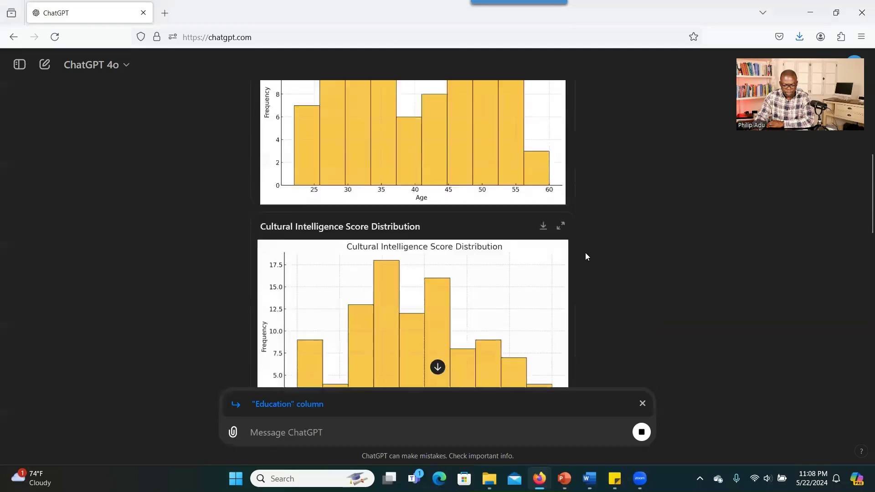
- Examine the generated charts for age, cultural intelligence score, education levels and gender distribution
scroll(581, 237, "down", 3)
scroll(589, 265, "down", 3)
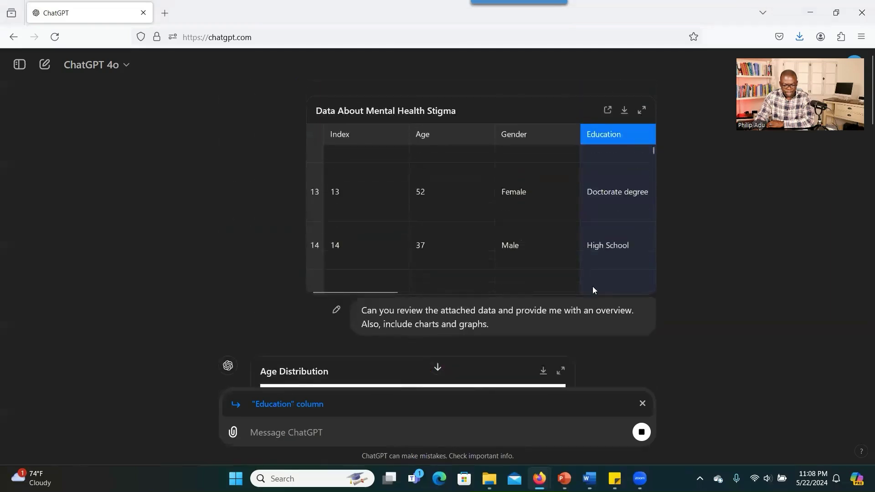
scroll(490, 358, "down", 2)
scroll(465, 351, "down", 3)
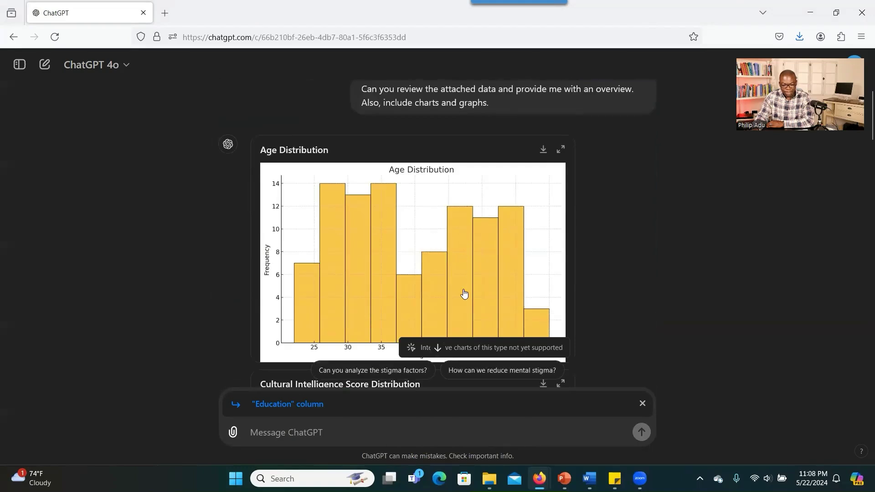
scroll(465, 294, "down", 3)
scroll(479, 223, "down", 1)
scroll(480, 224, "down", 3)
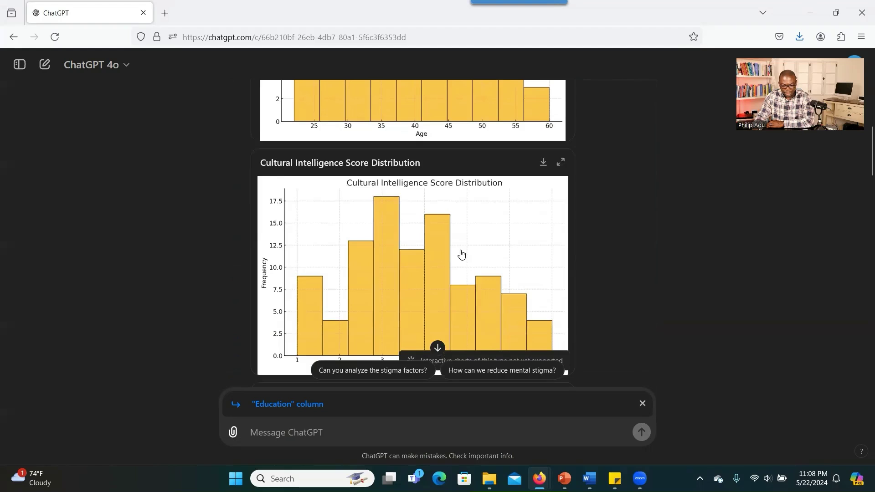
scroll(461, 255, "down", 8)
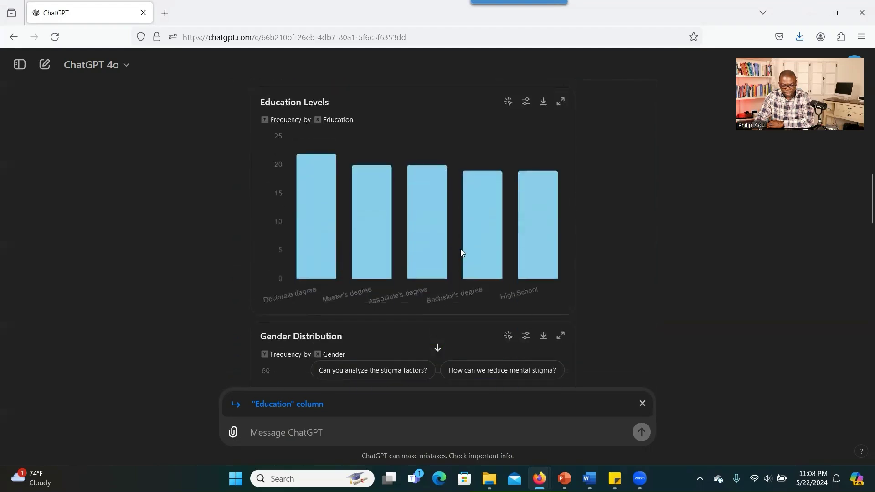
scroll(460, 252, "down", 2)
scroll(461, 249, "up", 2)
scroll(463, 248, "down", 5)
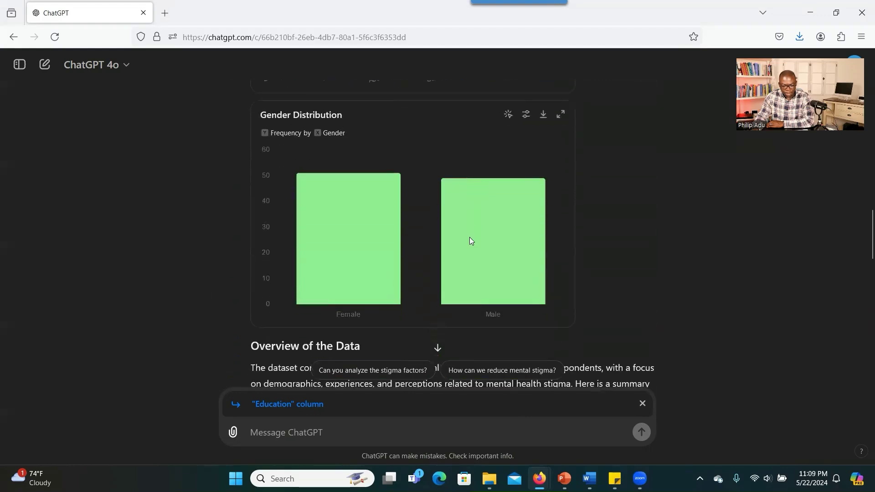
- Read the written data overview, from the summary statistics to the key insights and closing paragraph
scroll(471, 240, "down", 6)
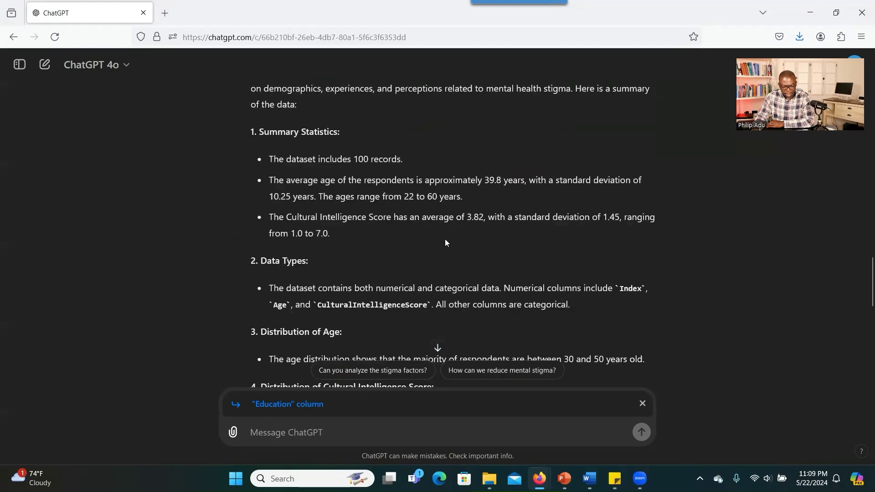
scroll(358, 207, "down", 6)
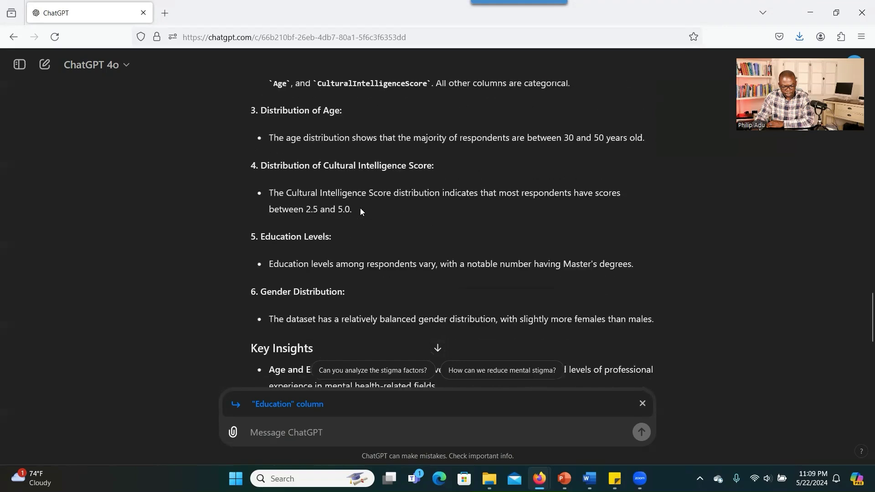
scroll(361, 207, "down", 1)
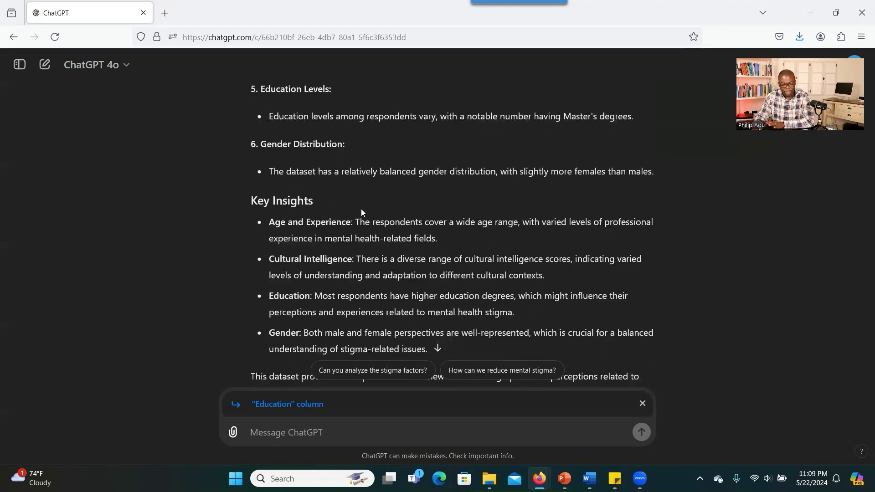
scroll(361, 210, "down", 2)
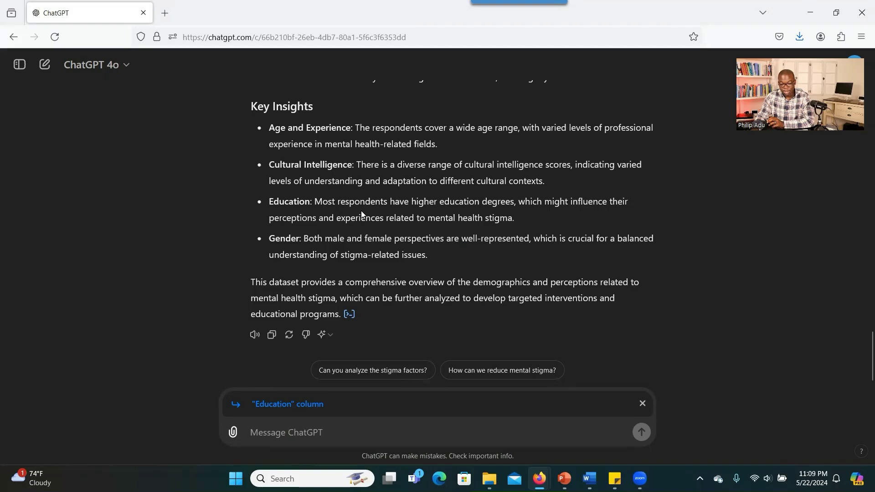
- Download the Age Distribution chart from the response
scroll(361, 211, "up", 10)
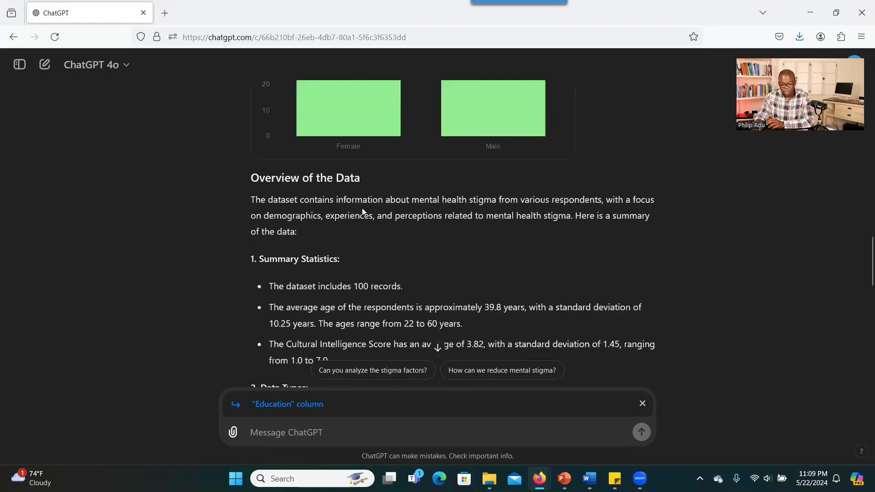
scroll(362, 208, "up", 10)
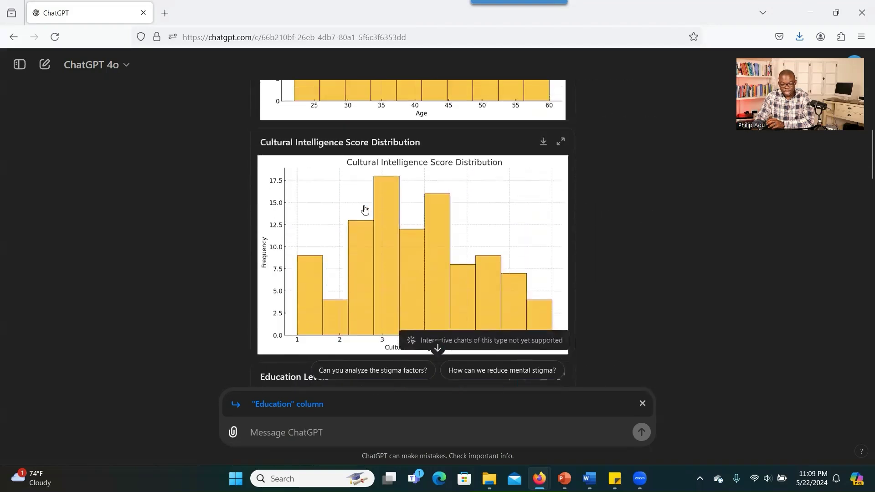
scroll(410, 206, "up", 5)
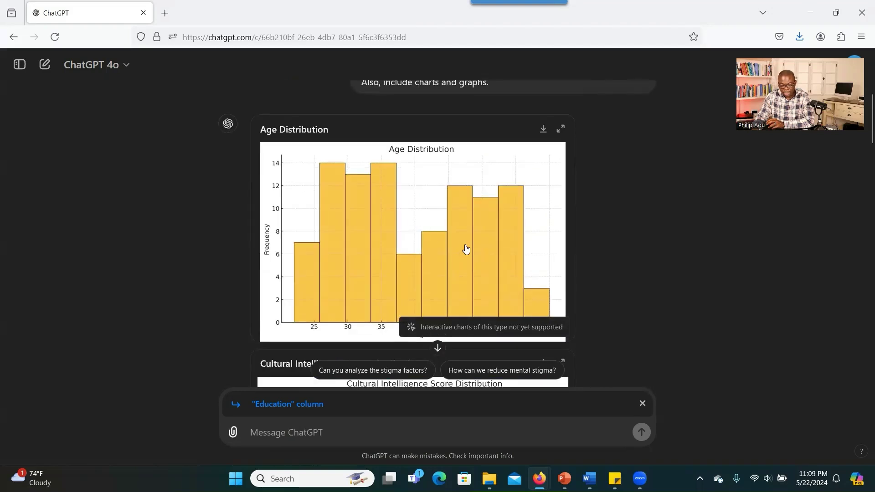
scroll(594, 225, "down", 5)
scroll(593, 222, "up", 5)
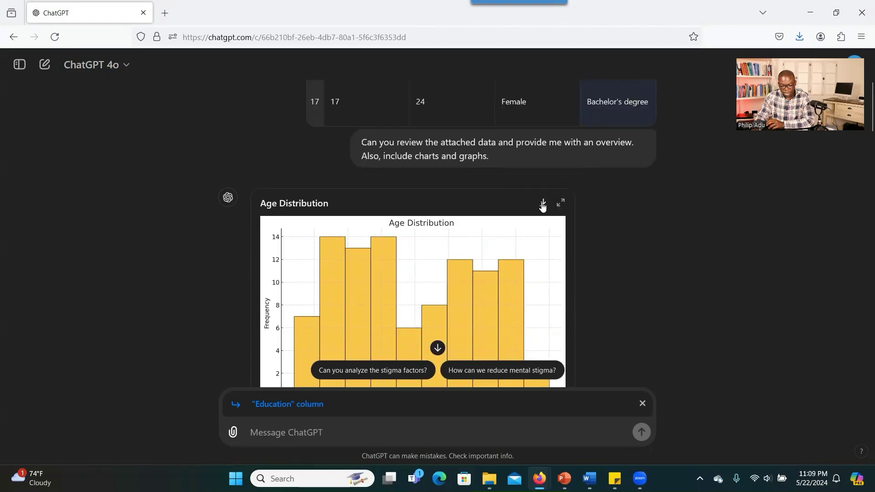
left_click(543, 203)
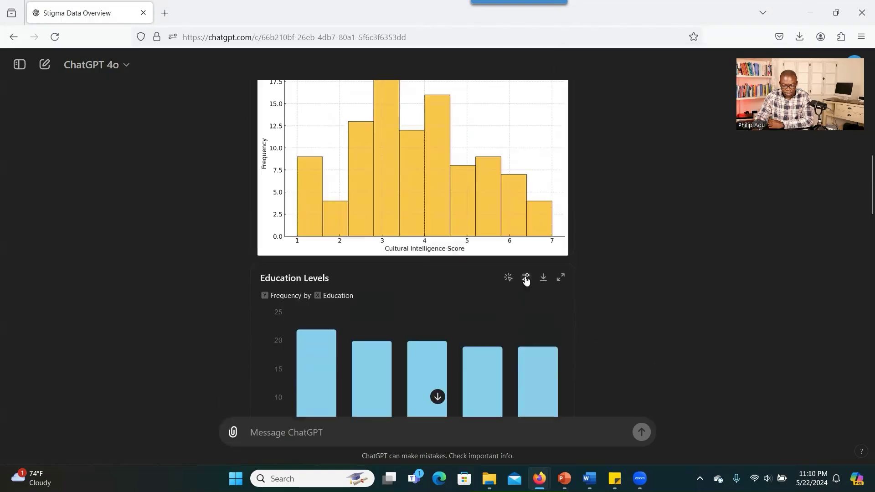
- Change the Education series colour in the Education Levels chart to orange (F46920)
left_click(526, 279)
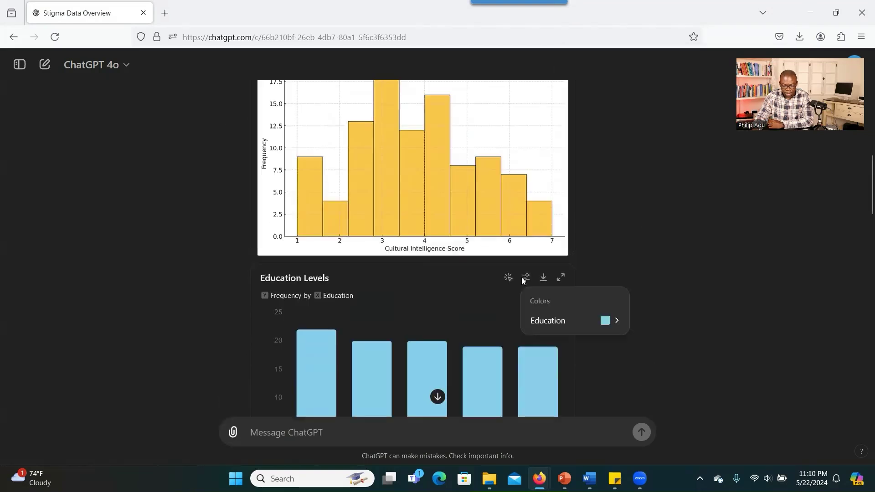
left_click(580, 320)
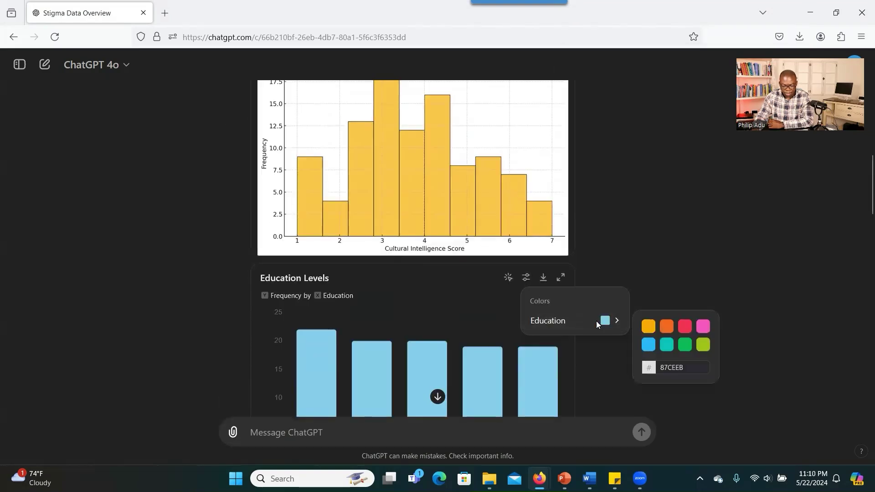
left_click(667, 327)
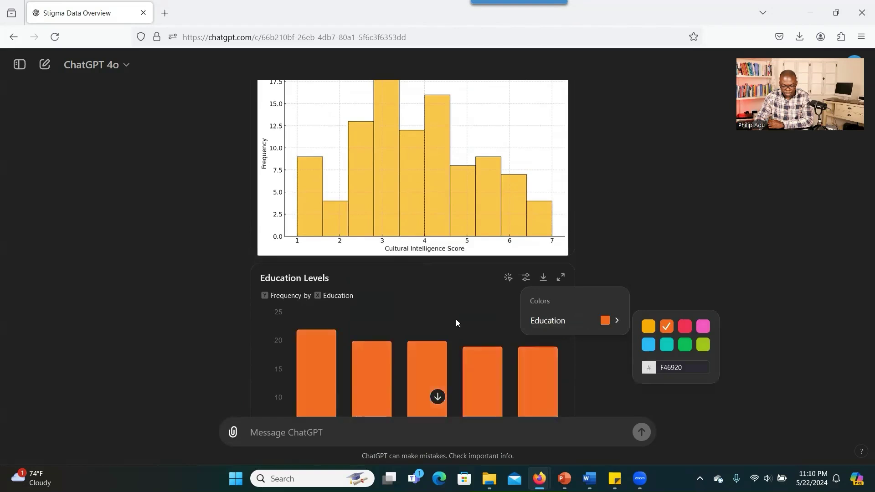
left_click(591, 273)
- Send the question "4What is the relationship between ‘ThoughtsOnStigma’ and ‘Cultural Intelligence’?" in the same conversation
scroll(583, 292, "down", 10)
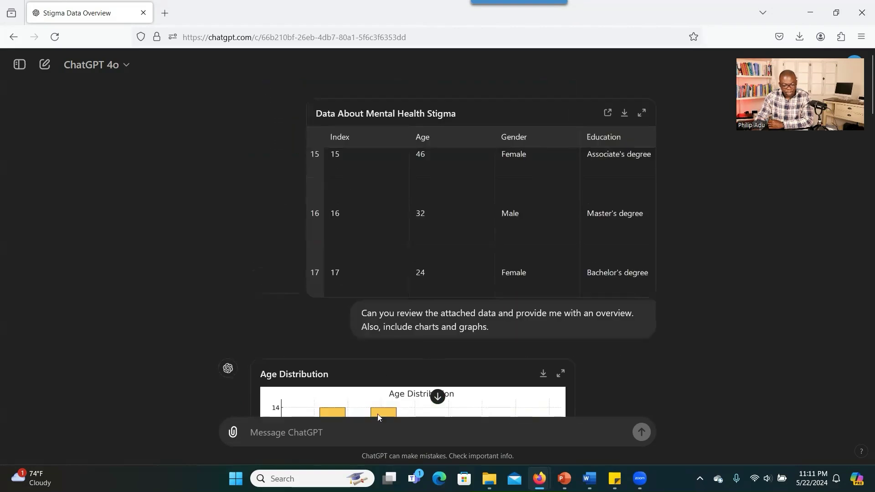
left_click(260, 431)
type("4. What is the relationship between ‘ThoughtsOnStigma’ and ‘Cultural Intelligence’?")
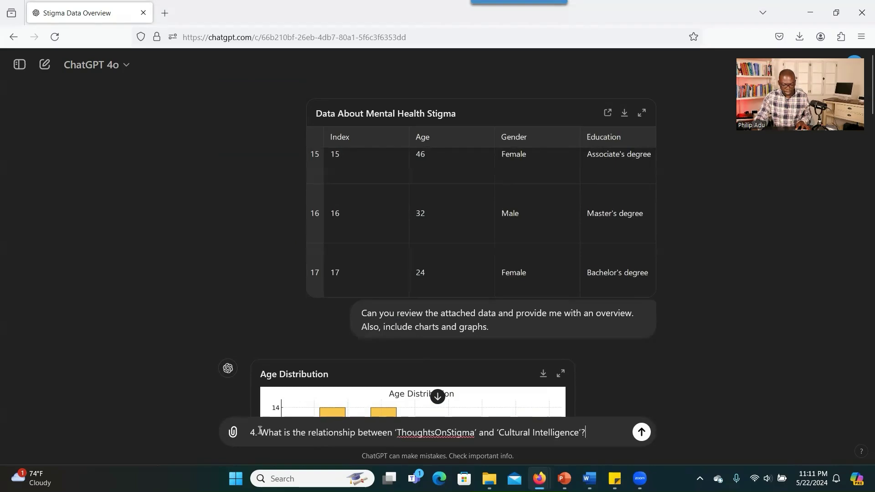
double_click(263, 433)
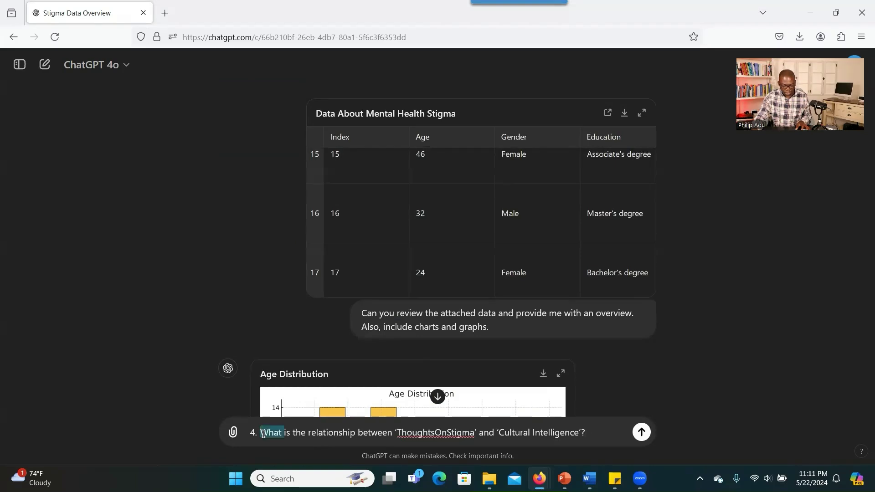
left_click(263, 433)
key("BackSpace")
key("BackSpace")
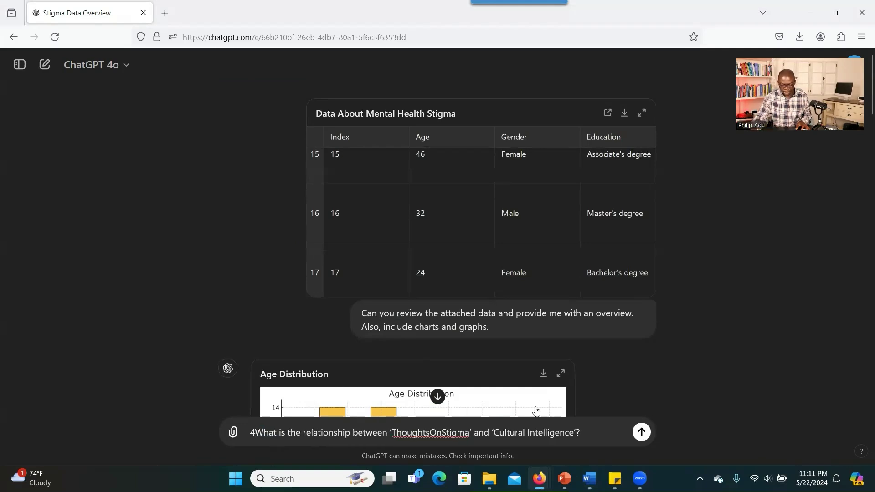
left_click(640, 439)
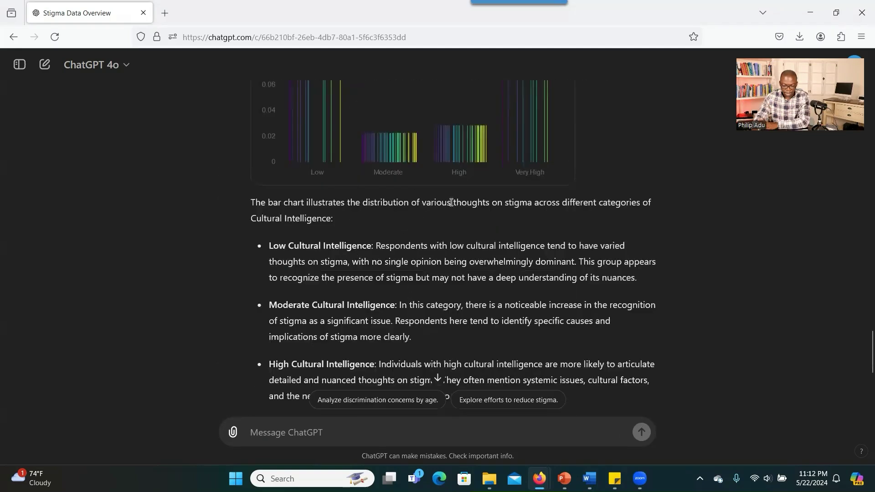
- Examine the chart of thoughts on stigma across cultural intelligence categories and read its explanation and key insights
scroll(410, 237, "up", 3)
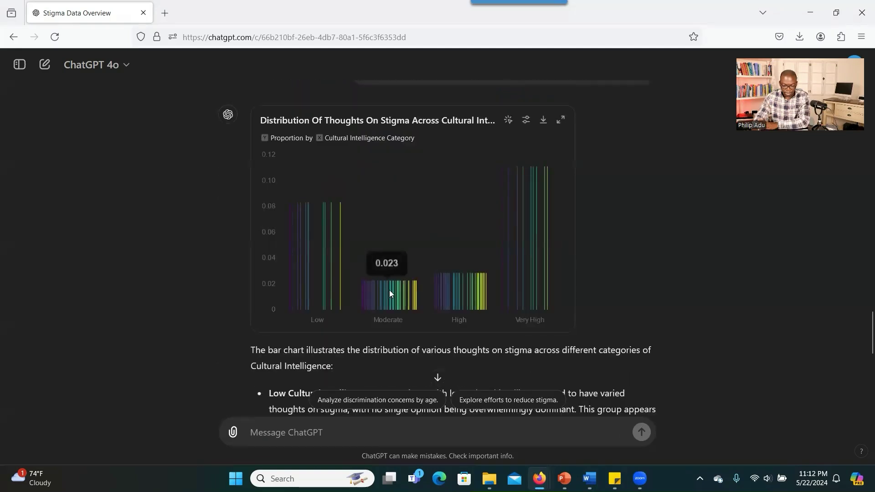
scroll(479, 205, "down", 10)
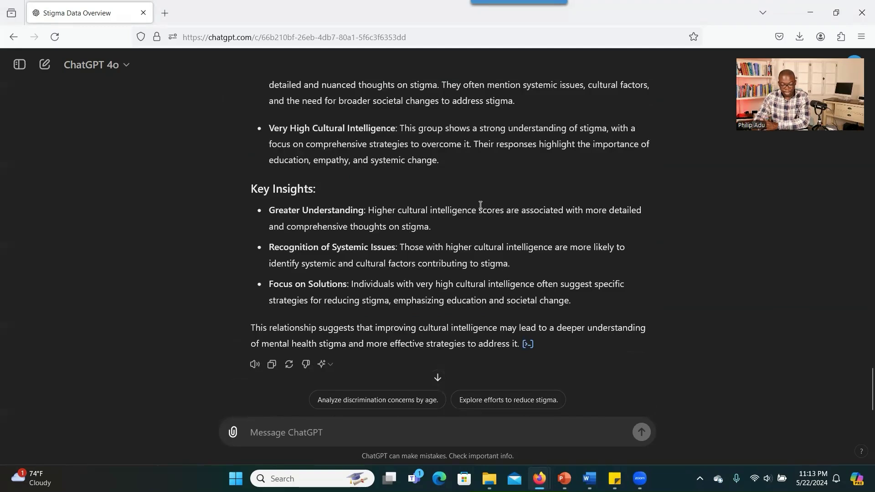
scroll(407, 256, "up", 6)
scroll(407, 257, "up", 5)
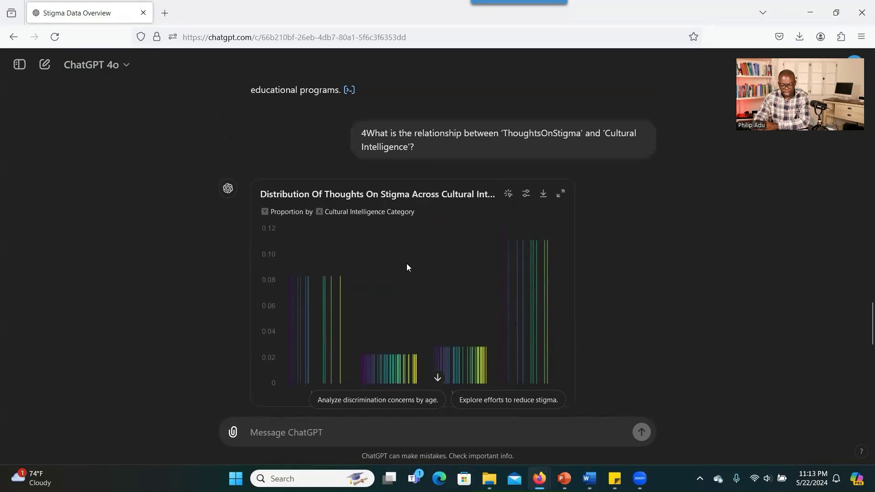
scroll(408, 264, "down", 10)
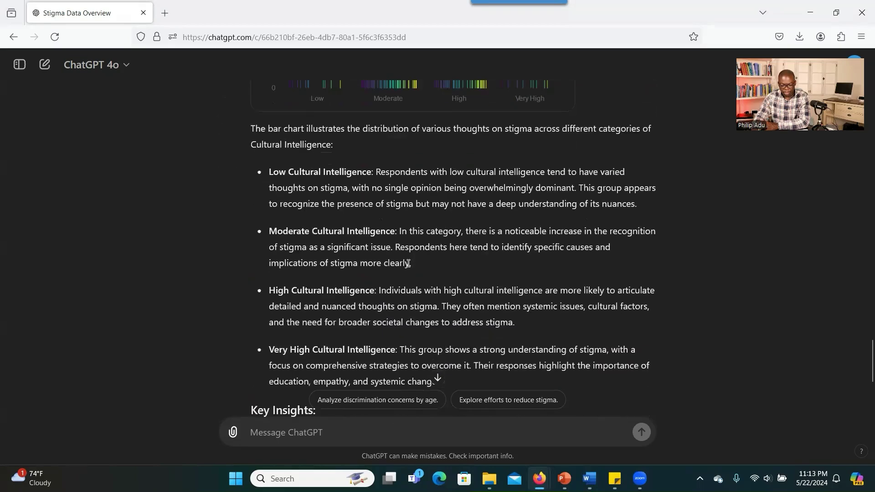
scroll(409, 263, "down", 2)
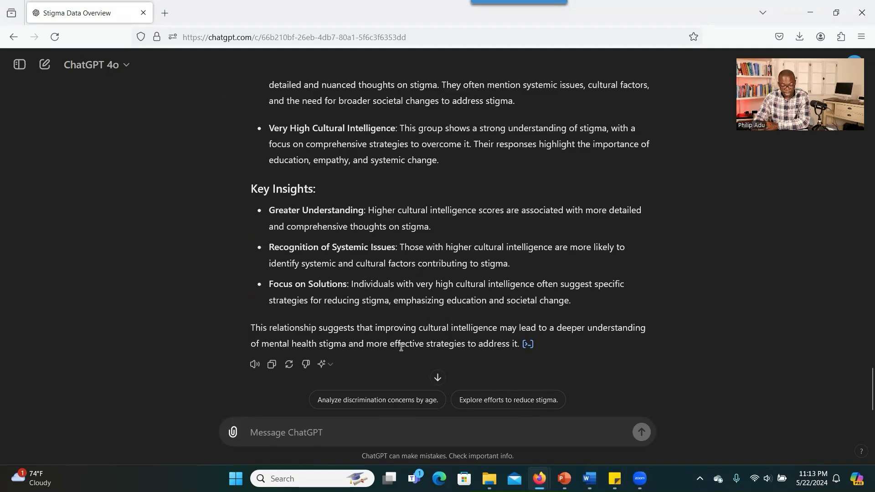
- Send the prompt "Can you run simple regression analysis to determine whether education is a predictor of cultural intelligence"
left_click(273, 433)
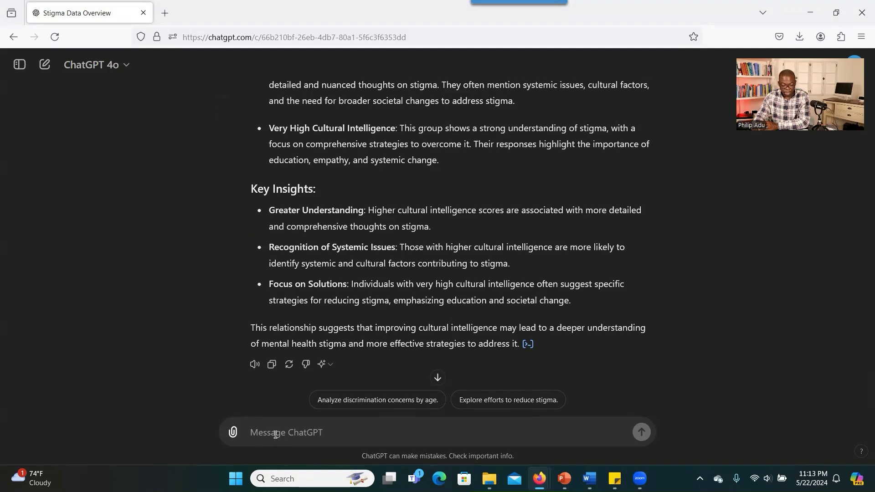
type("Can you run simple regression analysis to determine whether education is a predictor of cultural intelligence")
key("Return")
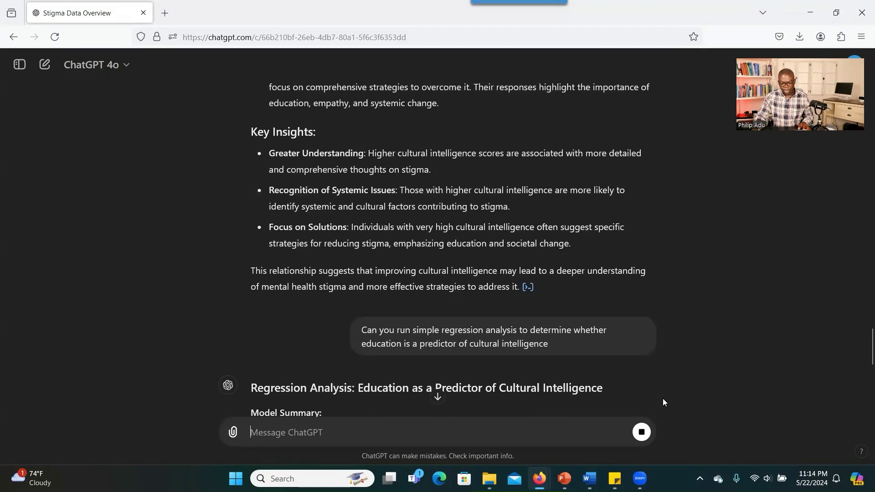
- Read the regression analysis response, including the model summary, key statistics, coefficients, interpretation and conclusion
scroll(547, 360, "down", 3)
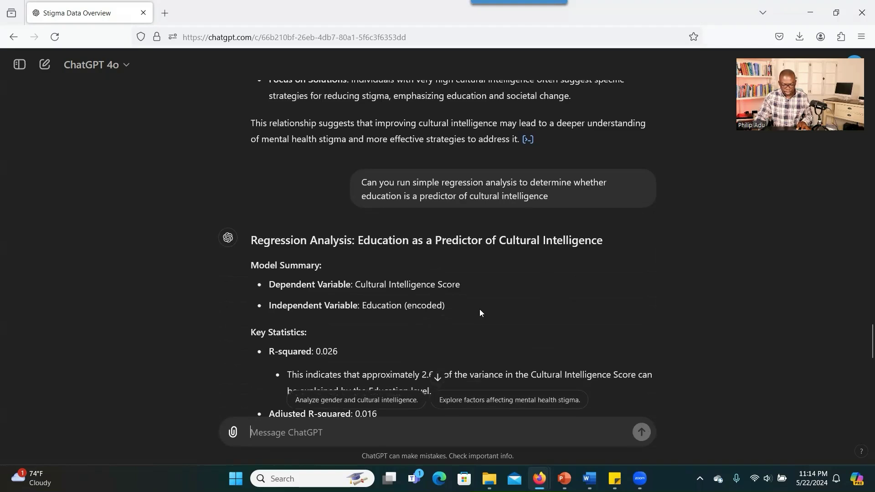
scroll(479, 309, "down", 2)
scroll(482, 315, "up", 2)
scroll(482, 314, "down", 4)
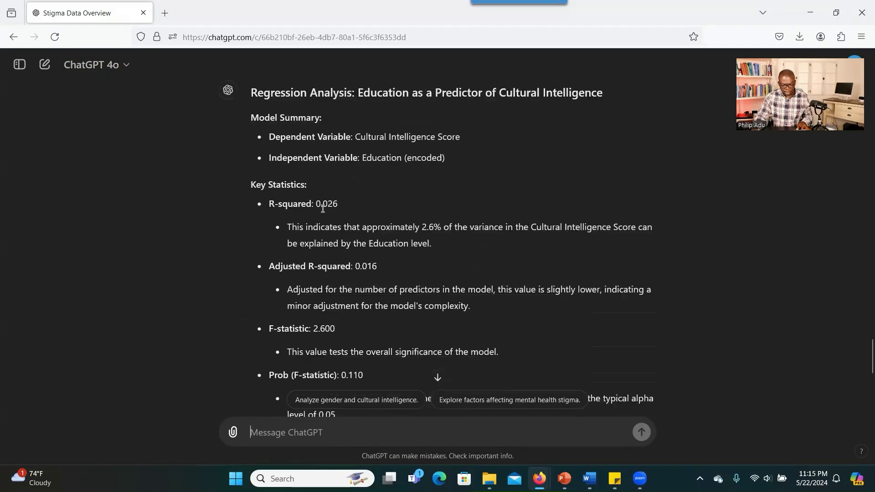
scroll(351, 211, "down", 5)
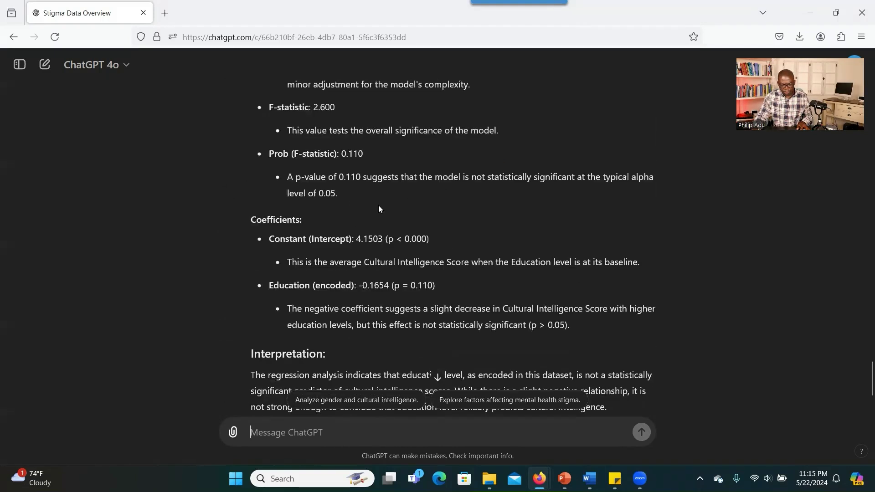
scroll(454, 277, "down", 2)
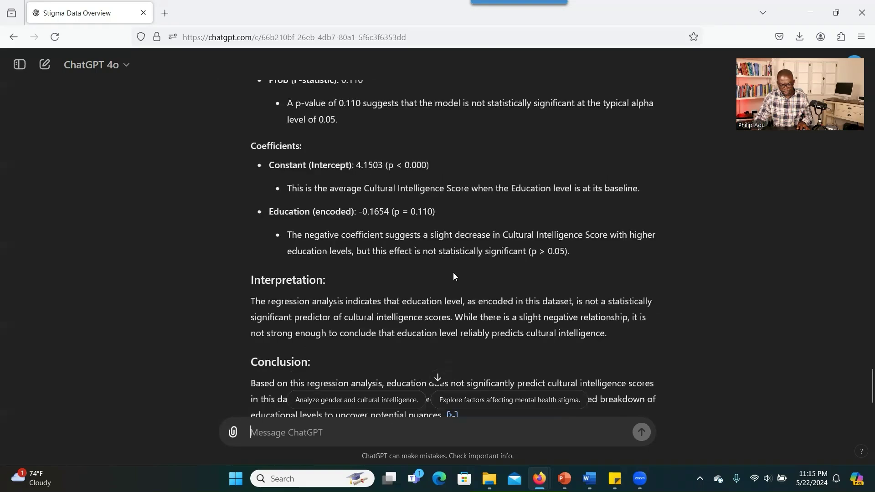
scroll(453, 274, "down", 2)
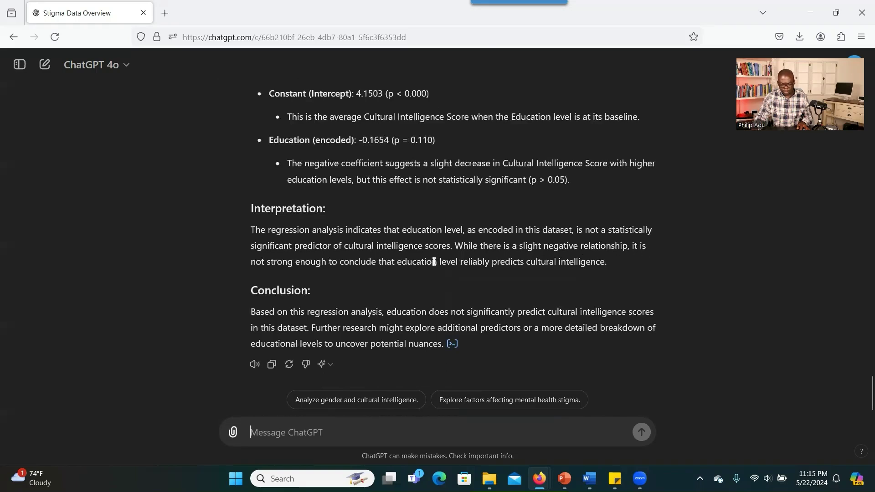
- Send the prompt "Can you present this result in APA format" in the conversation and view the APA-style regression write-up
left_click(321, 436)
type("Can you ")
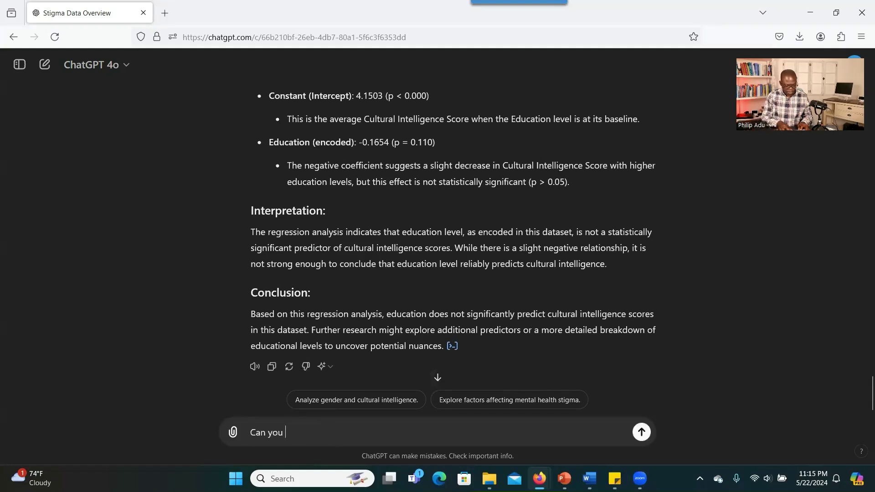
type("present this result in APA forma")
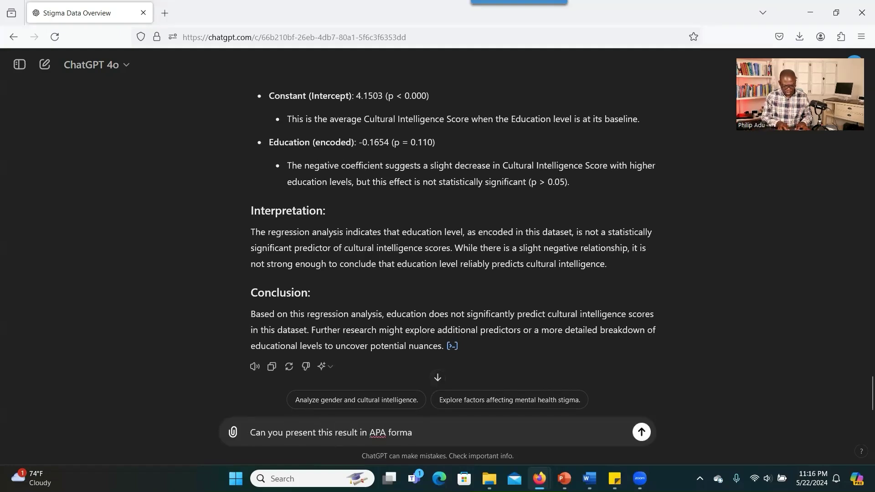
type("t")
key("Return")
scroll(464, 372, "down", 2)
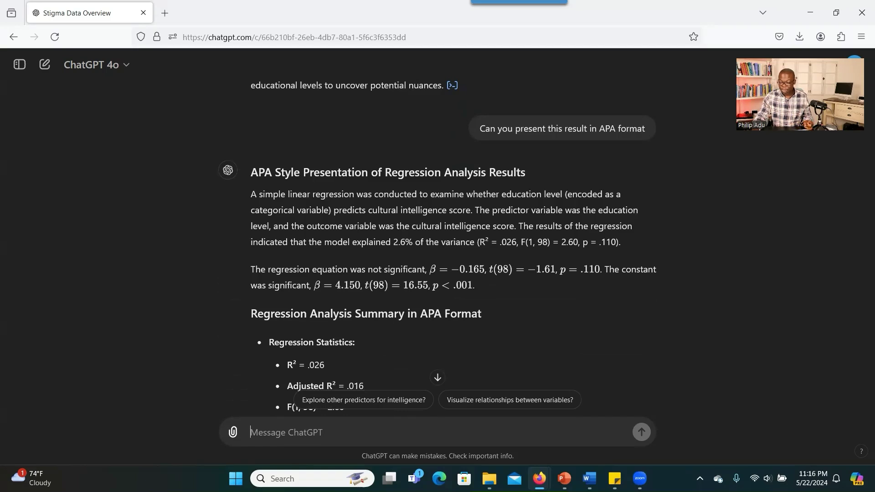
- Ask "What are the perceived causes and contributing factors to mental health stigma according to mental health providers?" and read the answer down to its summary
key("alt+Tab")
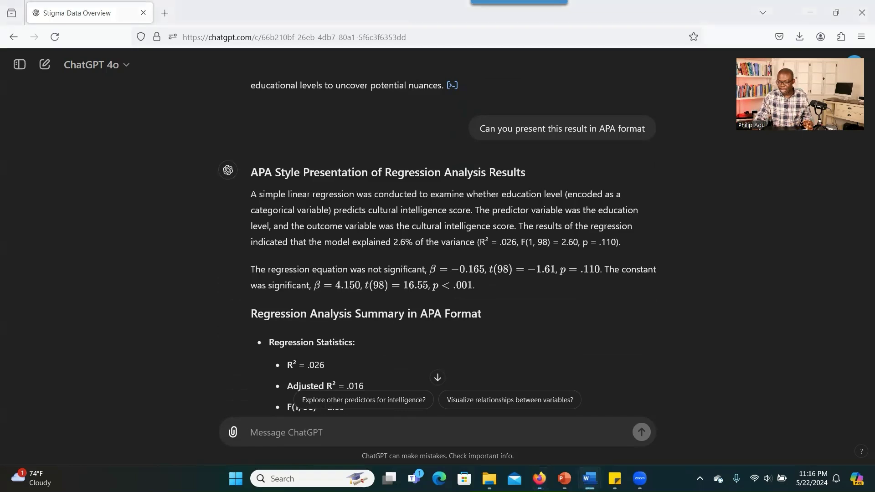
key("alt+Tab")
type("1. What are the perceived causes and contributing factors to mental health stigma according to mental health providers?")
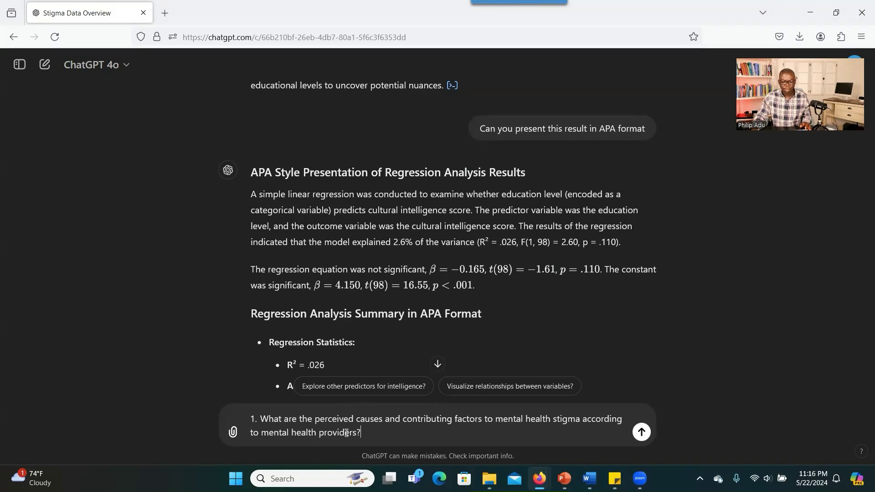
double_click(263, 417)
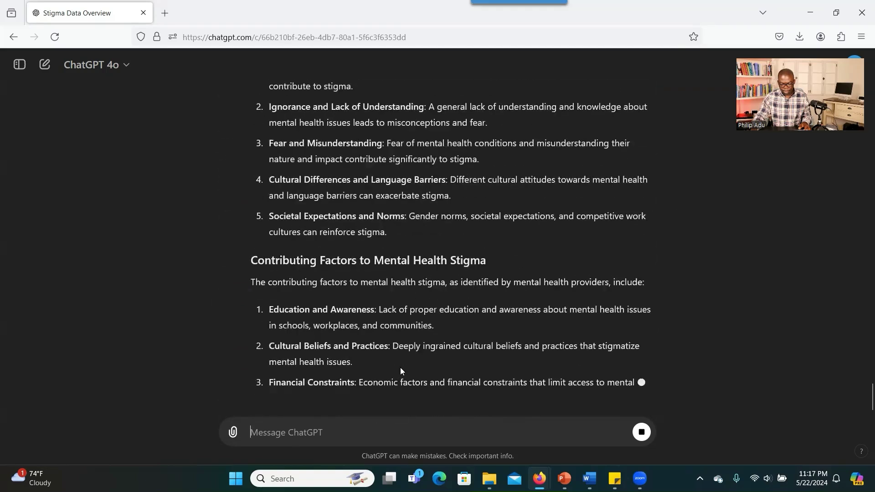
scroll(401, 369, "up", 6)
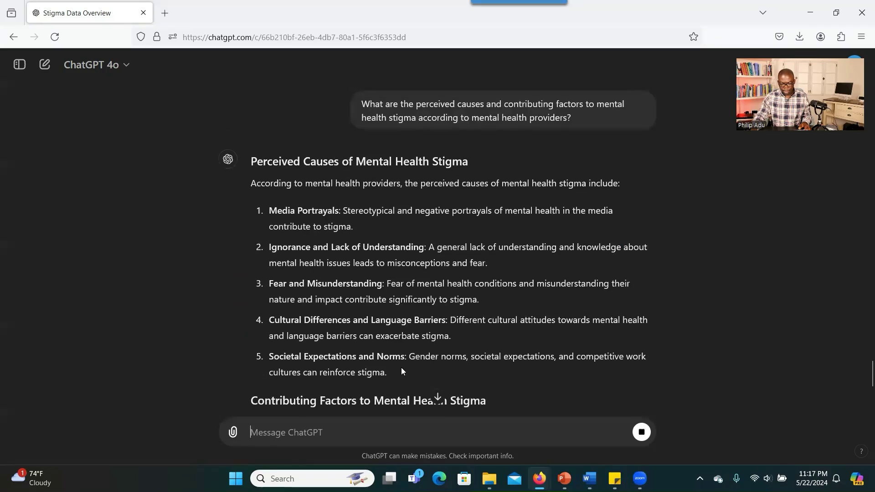
scroll(402, 367, "down", 5)
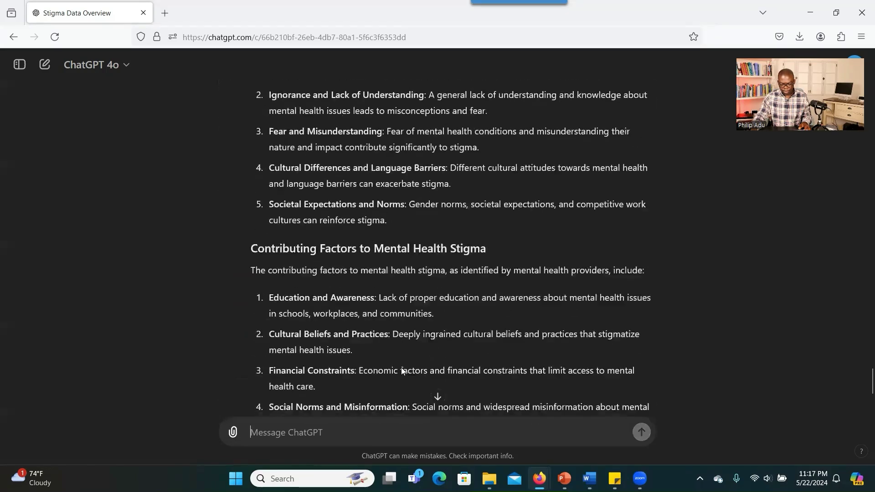
scroll(402, 368, "down", 3)
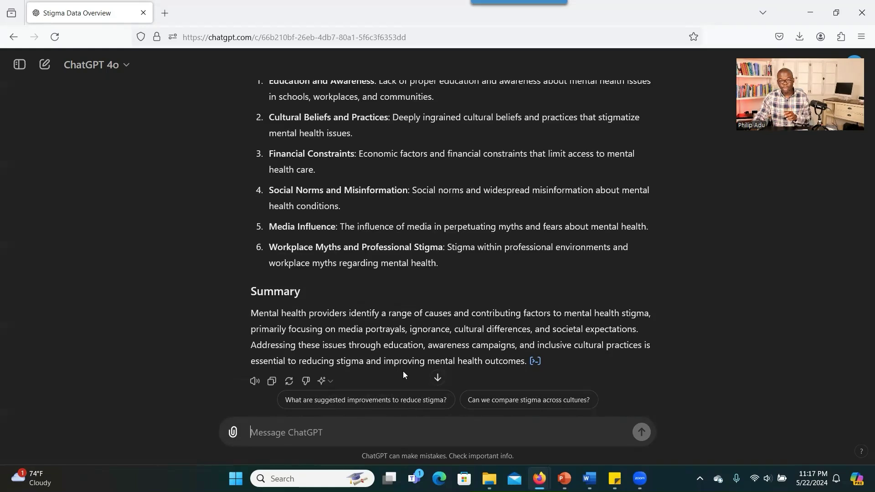
- Send the prompt "Can you extract evidence from the data in support of this output you just presented?"
left_click(338, 423)
type("Can you")
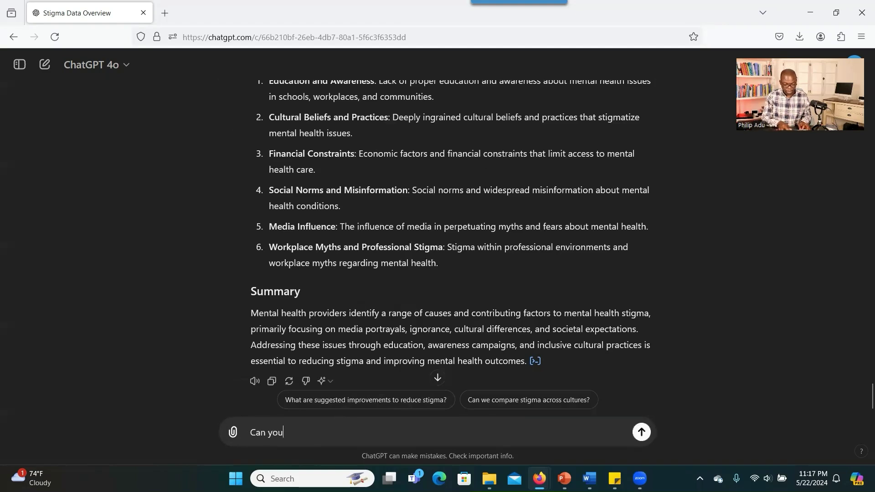
type(" extract evi")
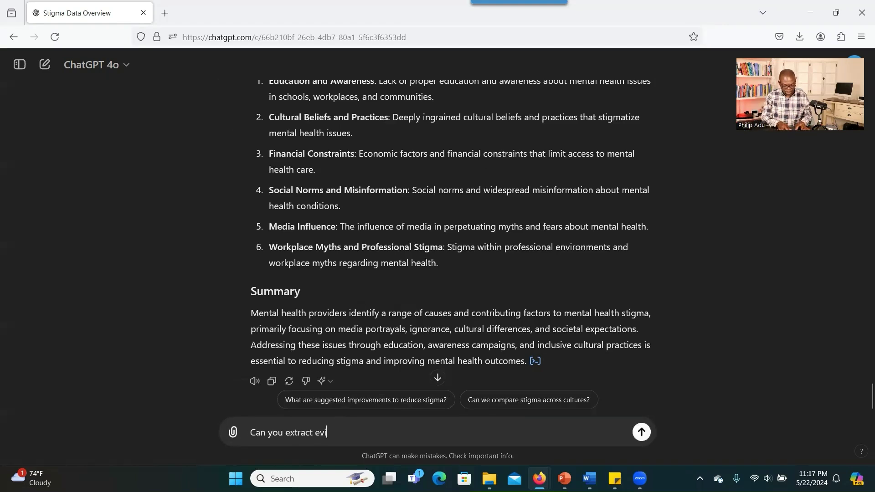
type("dence from the da")
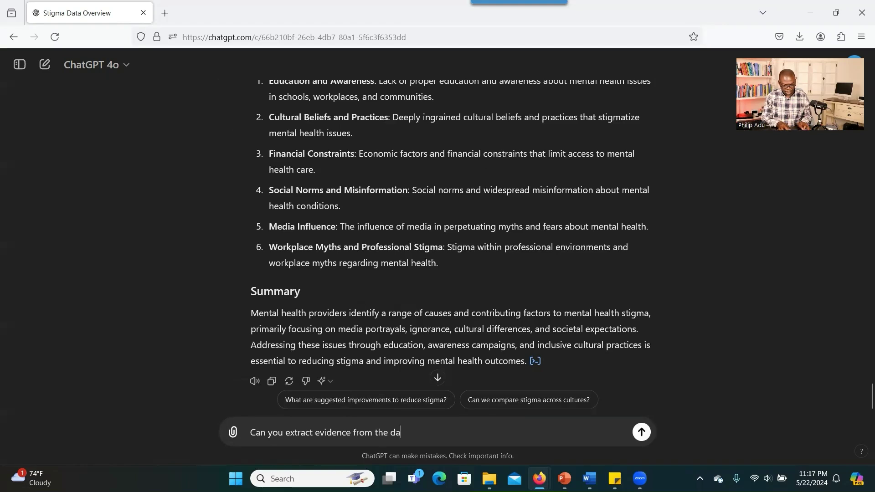
type("ta in supp")
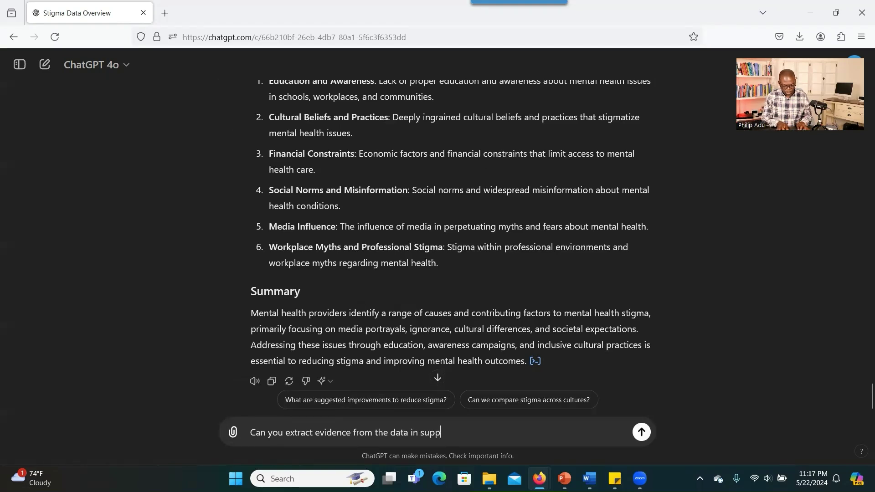
type("ort of this")
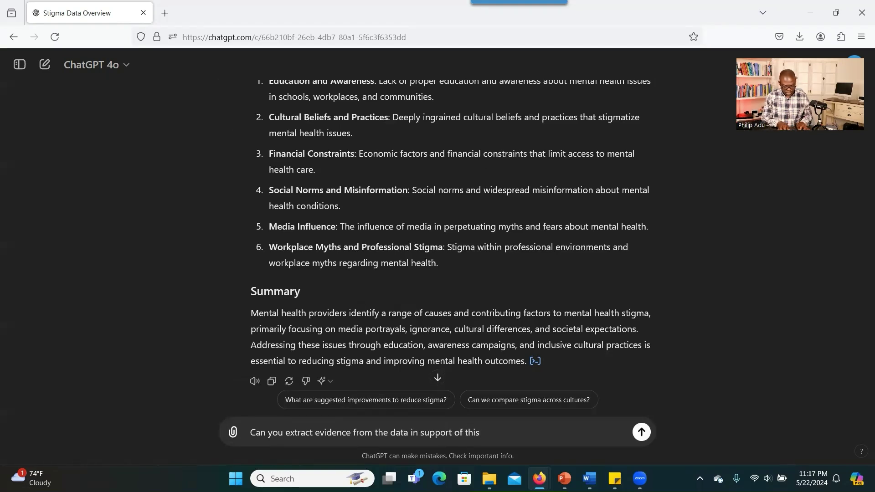
type(" ourtput you j")
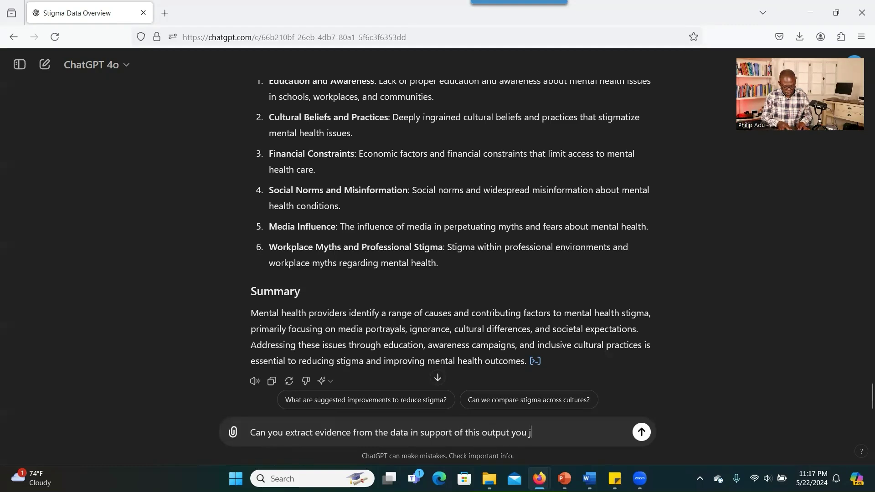
type("ust ptrse")
key("BackSpace")
key("BackSpace")
key("BackSpace")
key("BackSpace")
type("resented?")
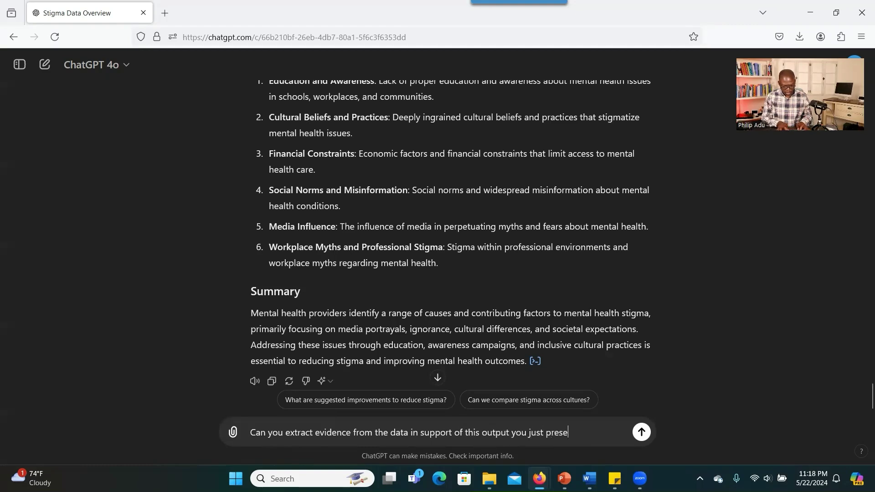
key("Return")
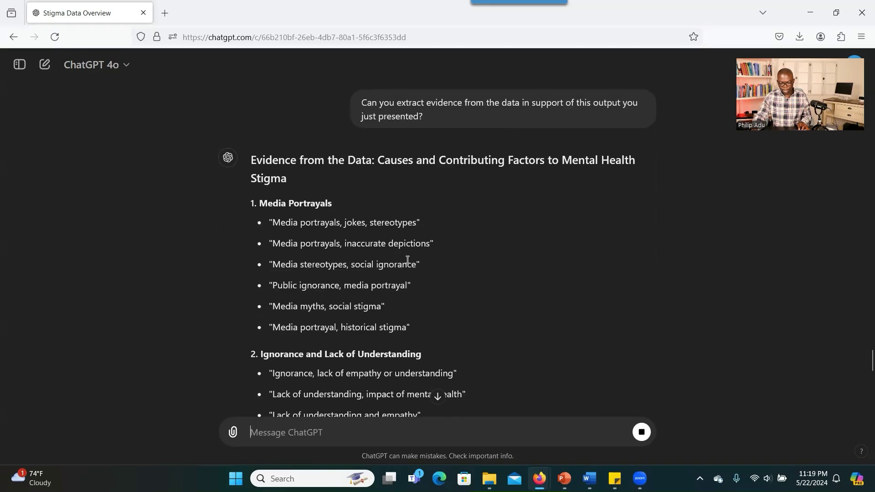
- Read through the evidence extracted for each stigma cause and contributing factor, down to the summary
scroll(402, 322, "down", 5)
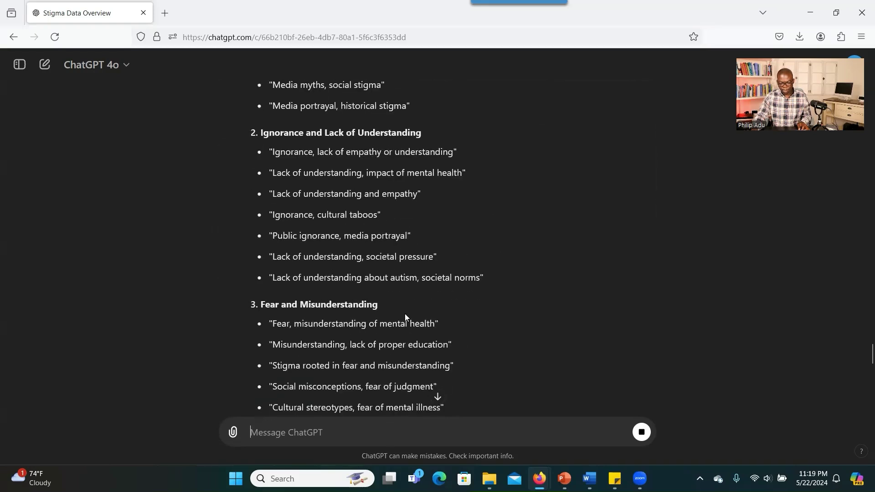
scroll(404, 314, "down", 19)
scroll(407, 316, "down", 5)
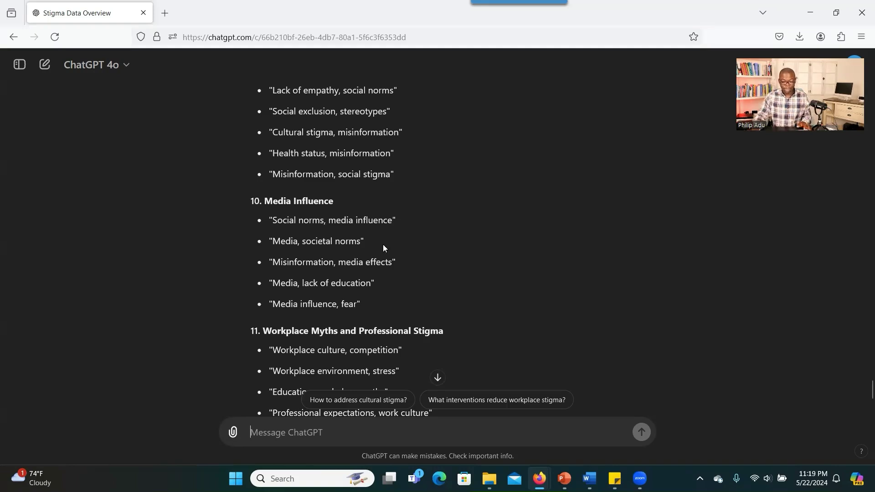
scroll(383, 246, "down", 5)
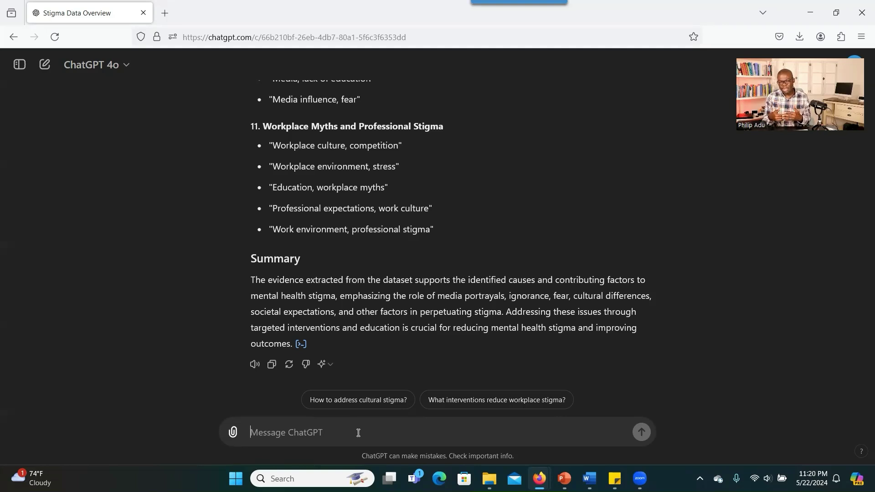
scroll(358, 432, "up", 1)
- Send the question "Can you generate the mean and SD of their age?"
type("C")
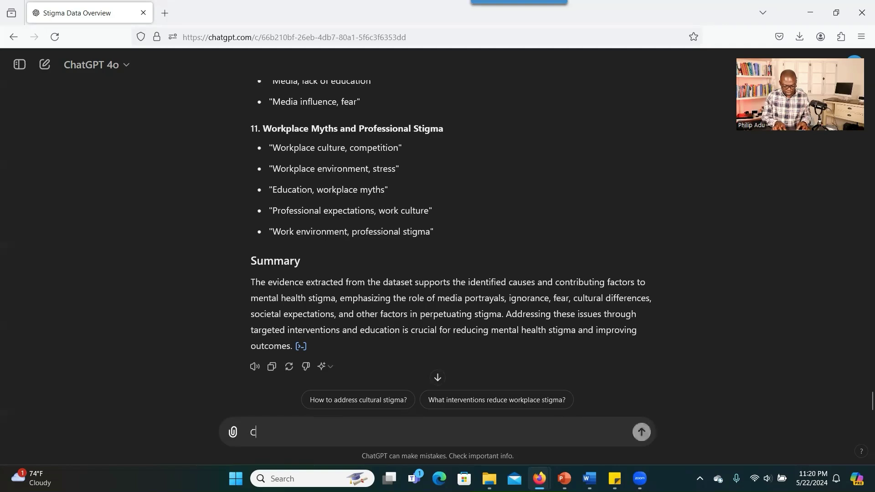
type("an you generate the")
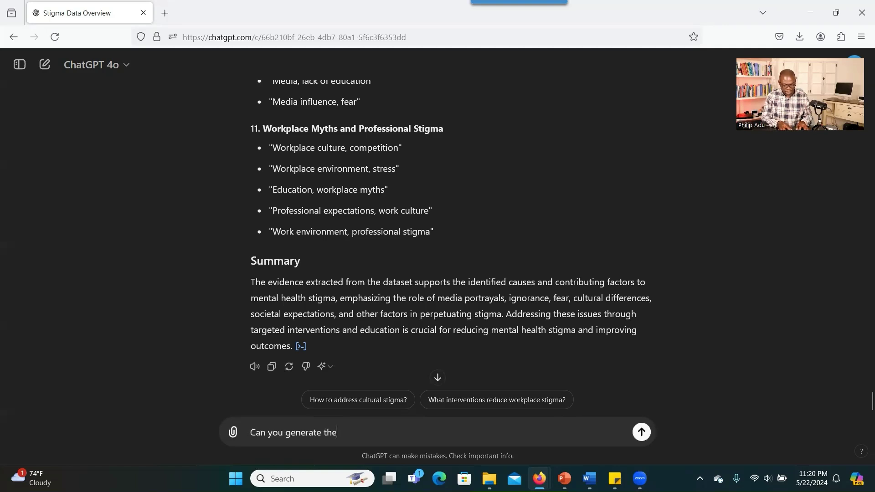
type(" mean and S")
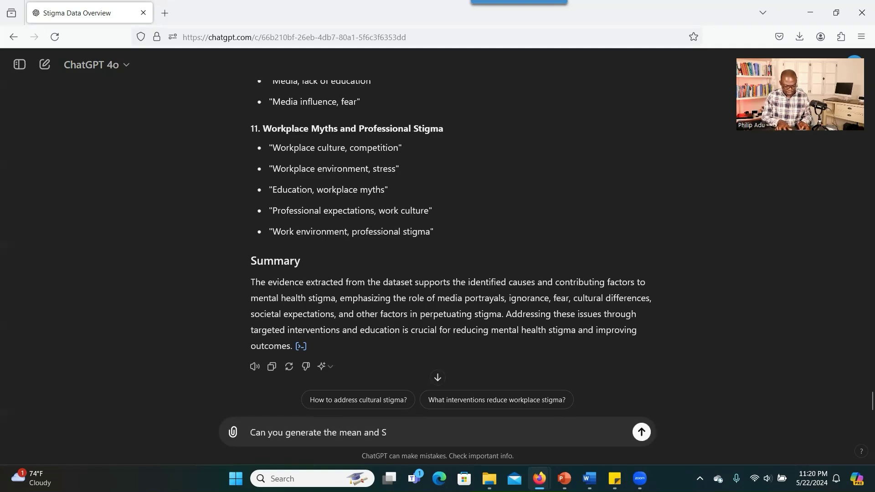
type("D of their ag")
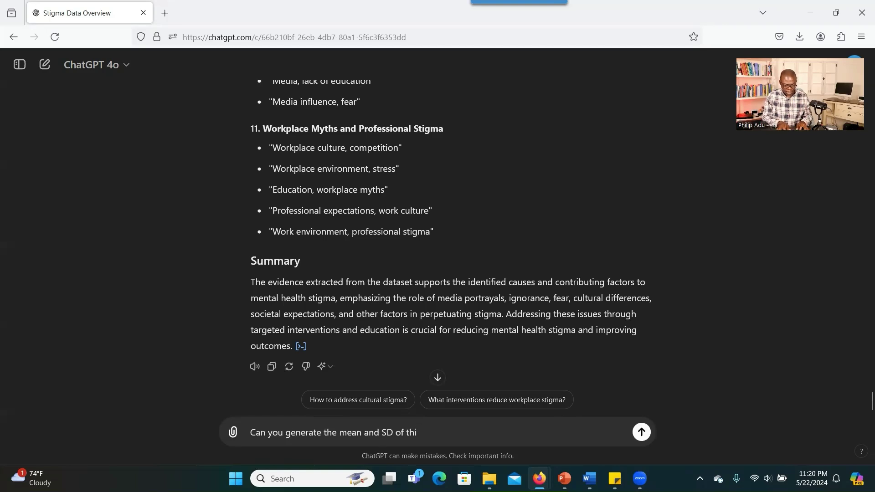
type("e?")
key("Return")
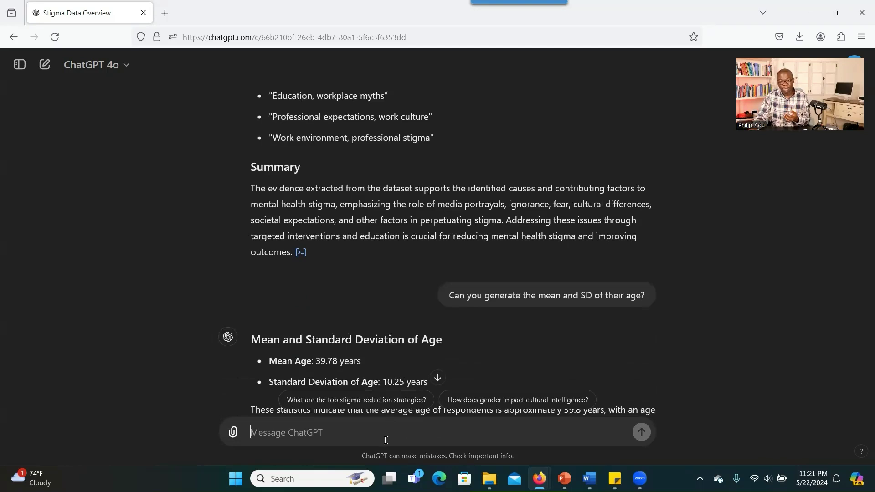
- Send the prompt "Can you provide me detailed steps you followed to arrive at these findings their age?"
type("Can you provide me de")
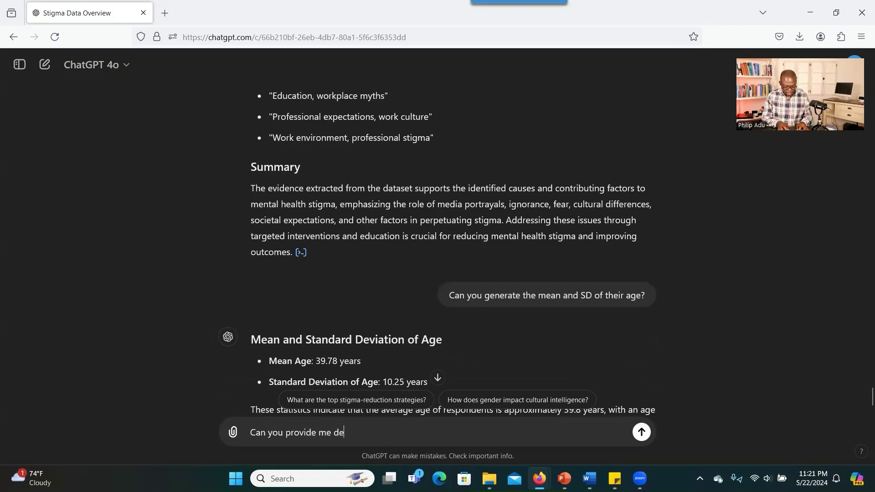
type("tailed steps you followed to ari")
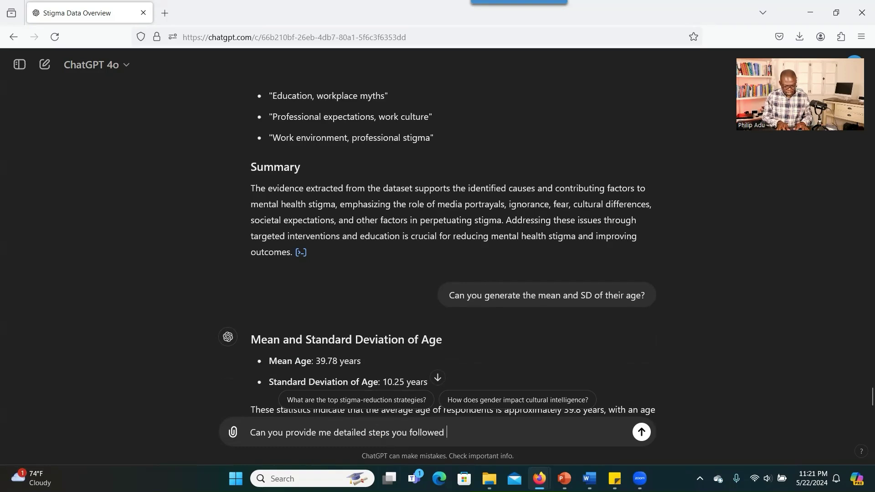
key("BackSpace")
type("r")
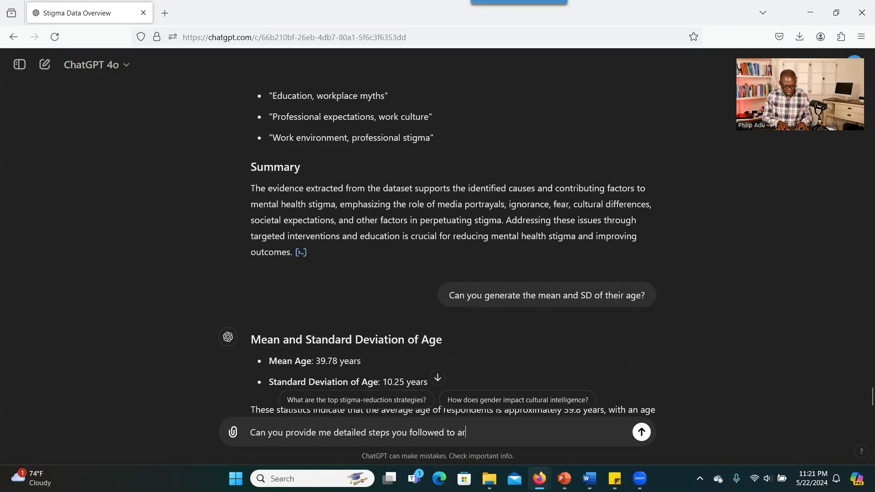
type("rive at these findings")
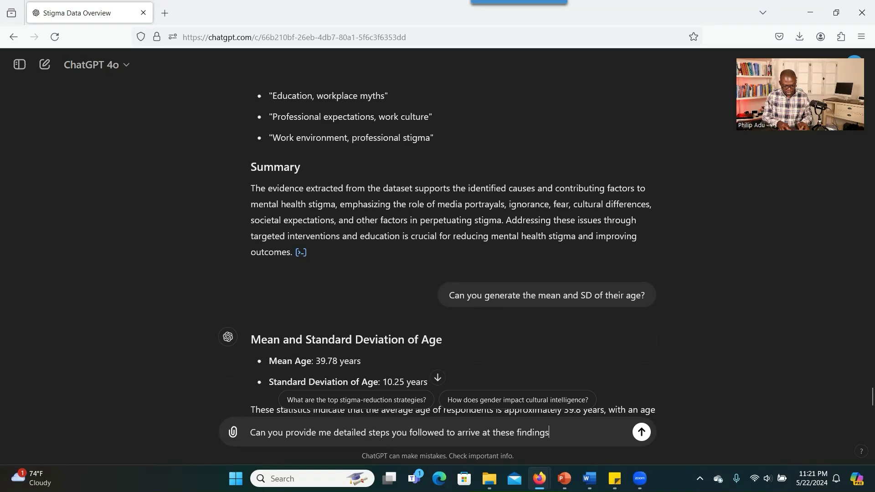
type(" about mean")
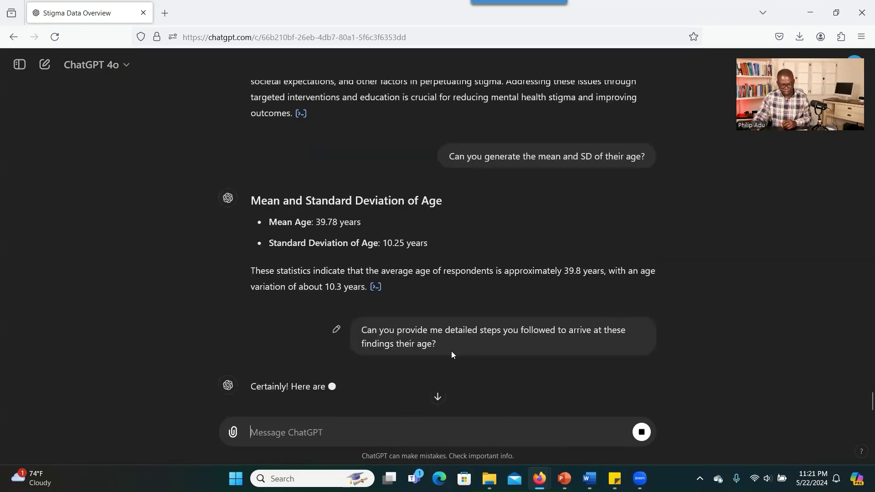
- Read through the listed calculation steps for the age mean and standard deviation, including the Python code snippet and output
scroll(477, 345, "down", 2)
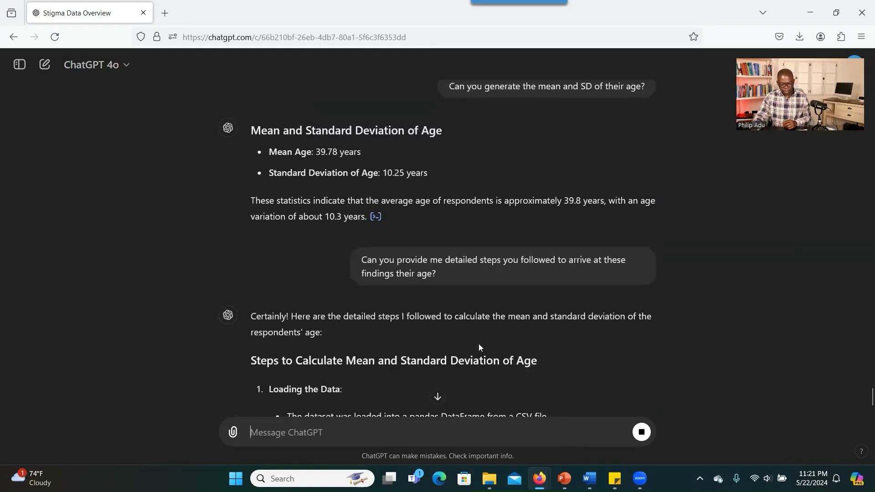
scroll(479, 345, "down", 2)
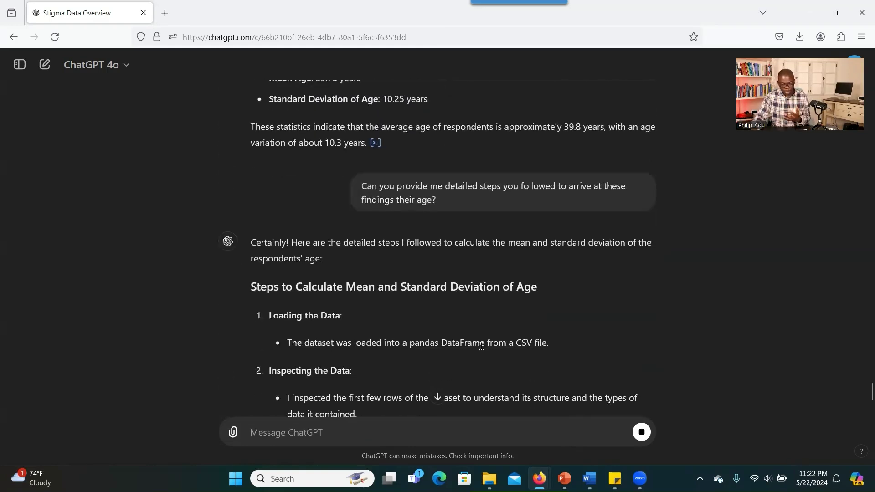
scroll(481, 348, "down", 2)
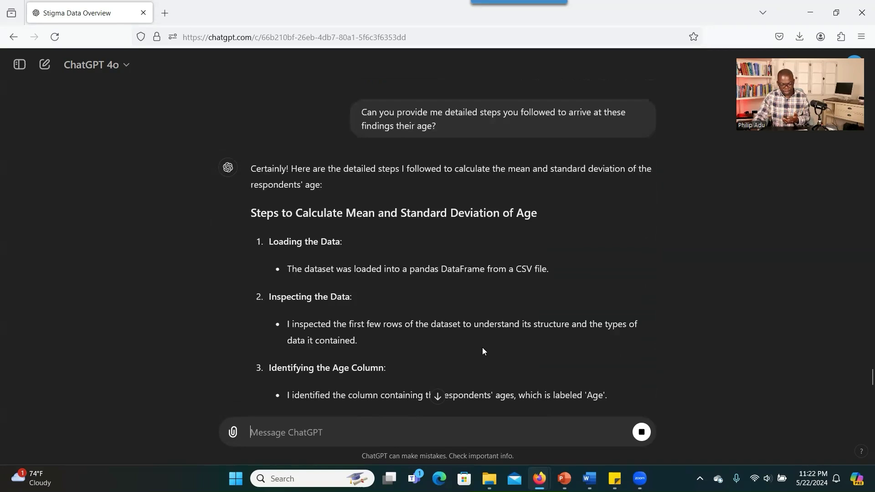
scroll(483, 350, "down", 2)
scroll(483, 351, "down", 2)
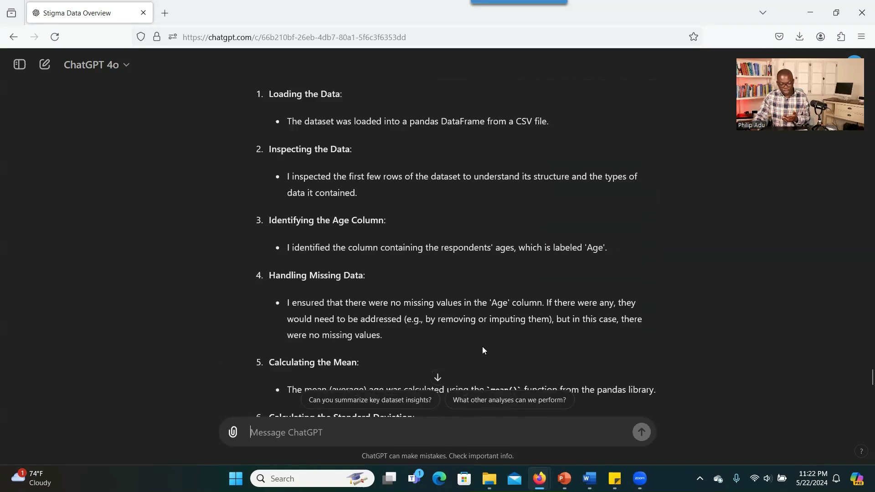
scroll(483, 350, "down", 2)
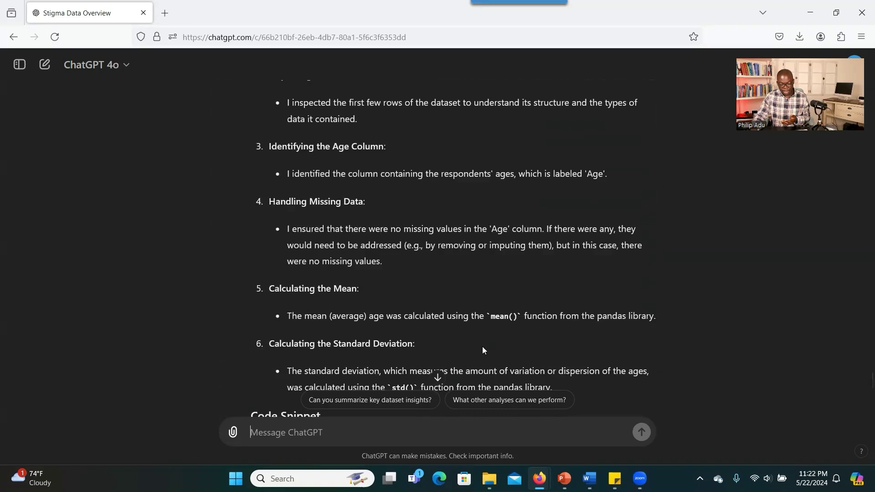
scroll(483, 350, "down", 4)
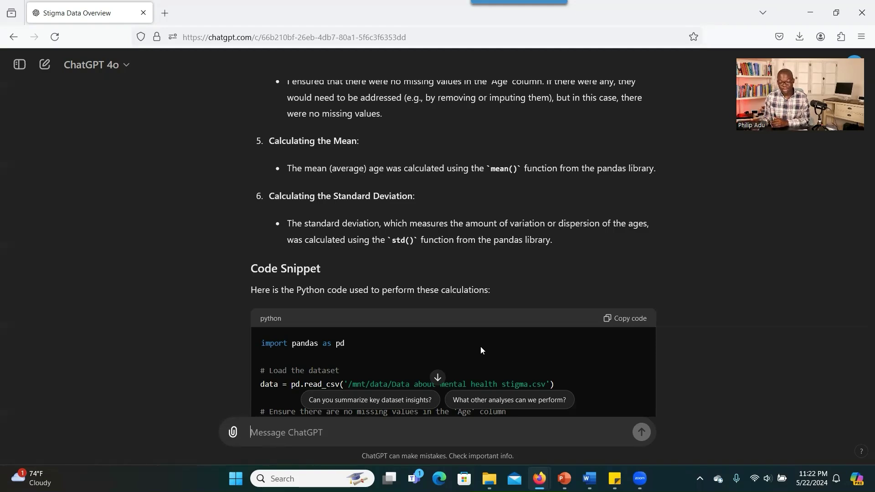
scroll(481, 350, "up", 9)
scroll(482, 357, "down", 4)
scroll(481, 360, "down", 10)
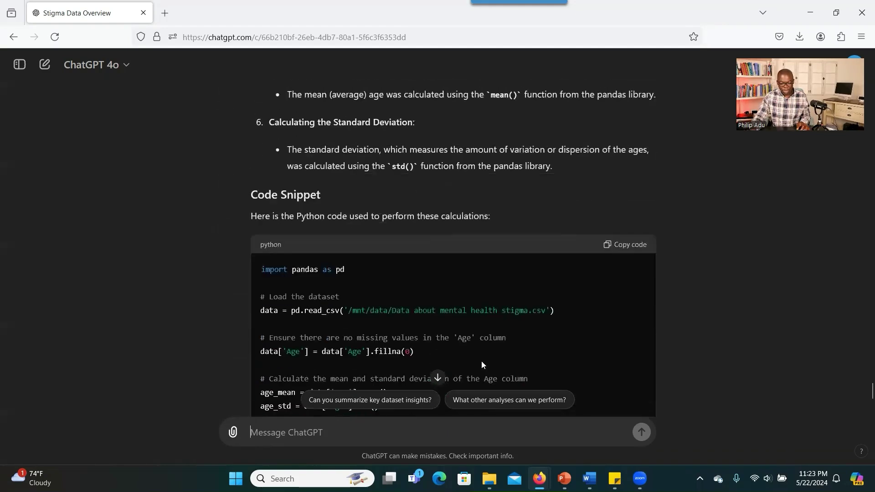
- Send a prompt asking for a word cloud showing participants' views about mental health stigma
type("Can you generate a")
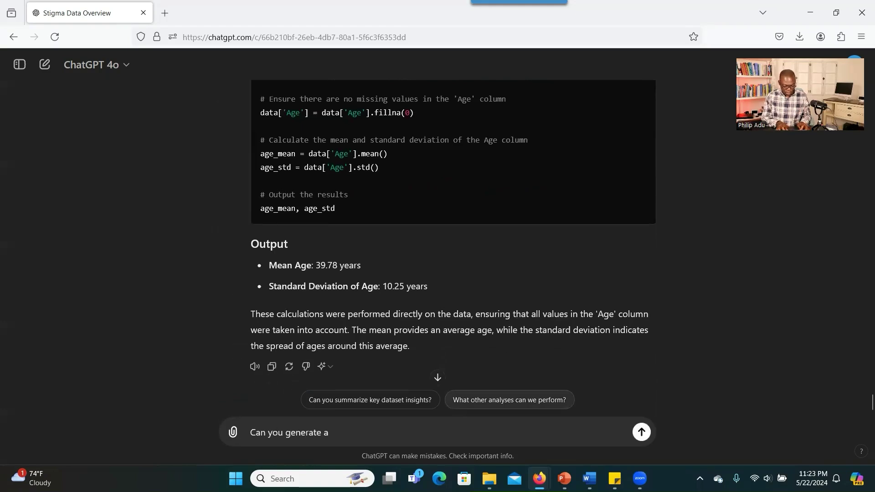
type(" word cloud showing participants' views about metho")
key("BackSpace")
key("BackSpace")
type("al health a")
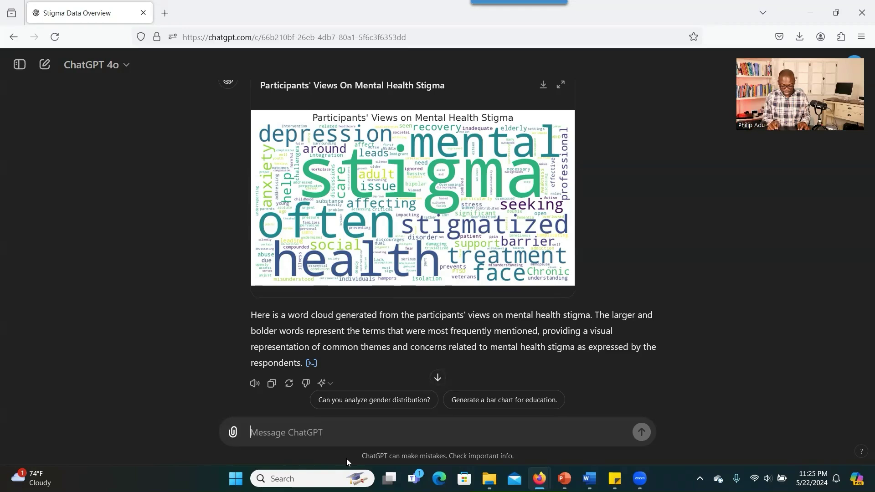
- Send the prompt "Can you generate a 15 PowerPoint slides based on all the outputs you have provided?"
type("Can you generate a 15 Powerpoint")
right_click(374, 433)
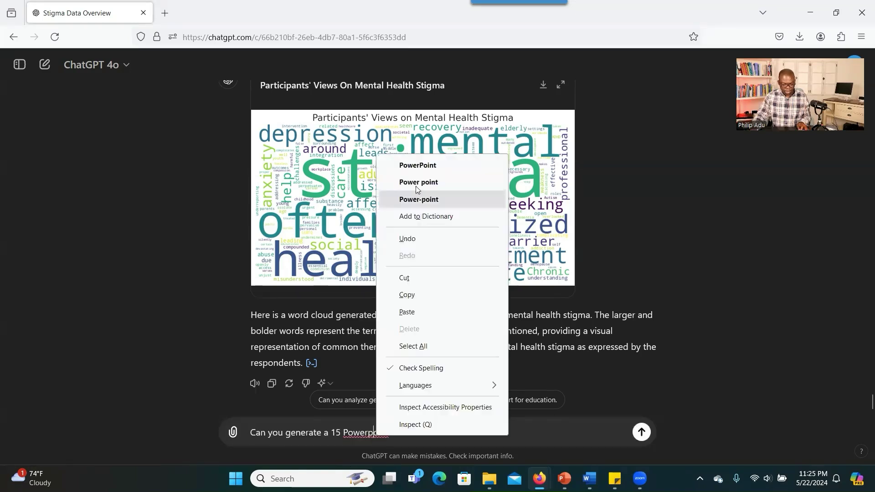
left_click(417, 165)
type("slides ")
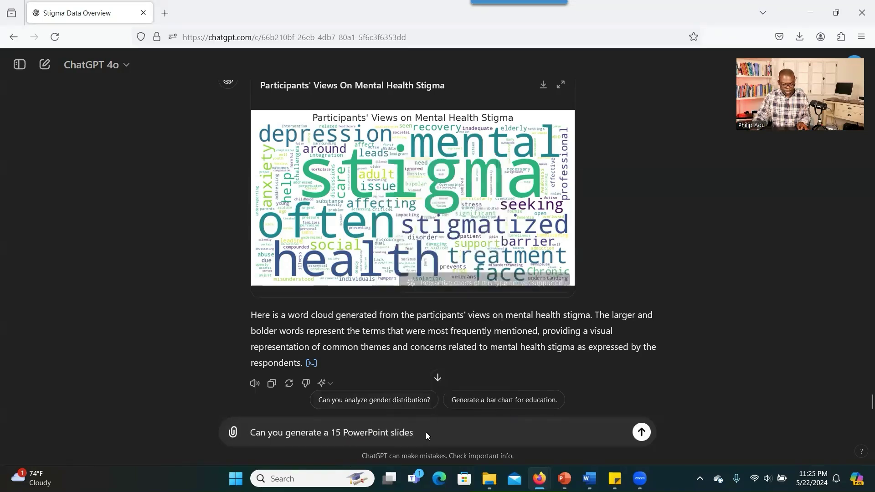
type("ba")
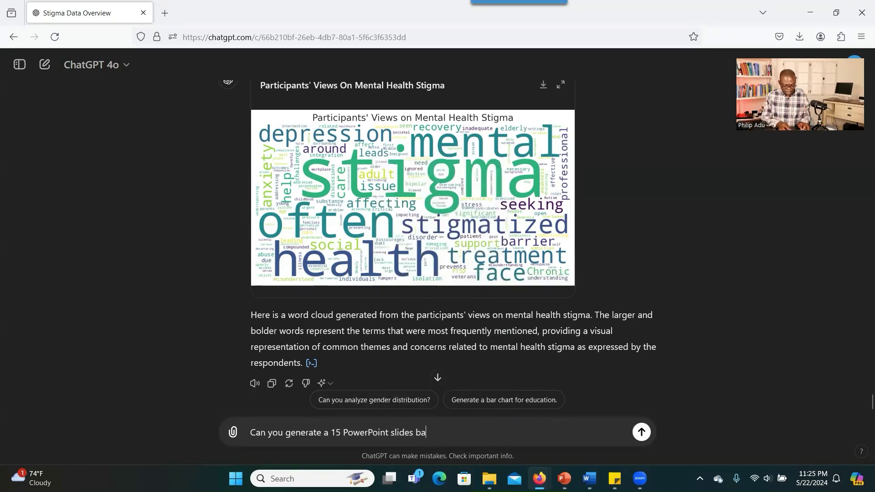
type("sed on all the outputs you have provided?")
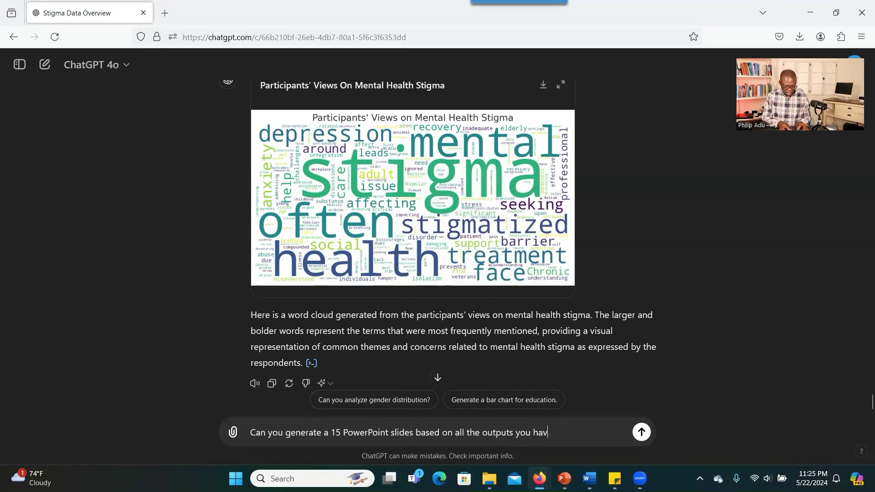
key("Return")
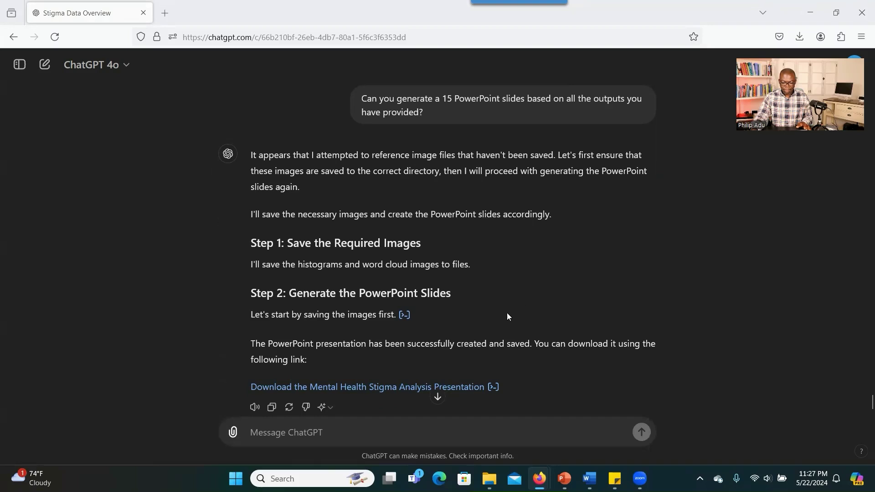
- Download the Mental Health Stigma Analysis presentation, show it in its folder and open it in PowerPoint
double_click(426, 388)
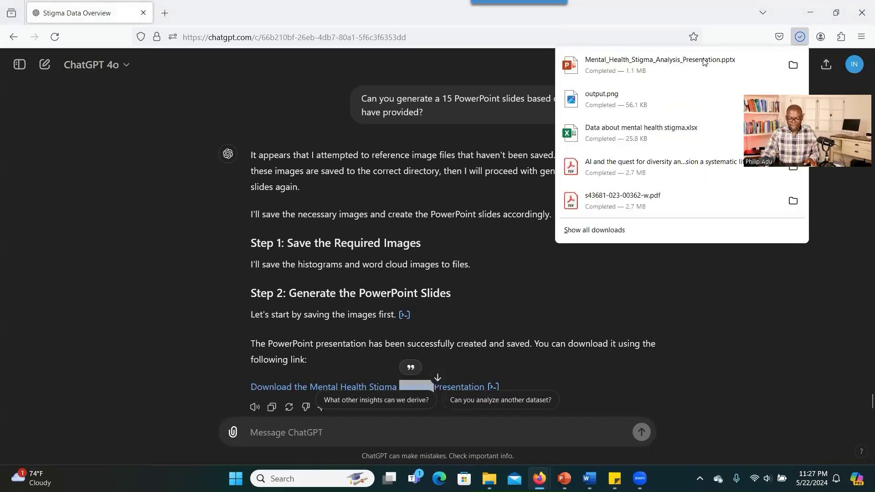
left_click(792, 65)
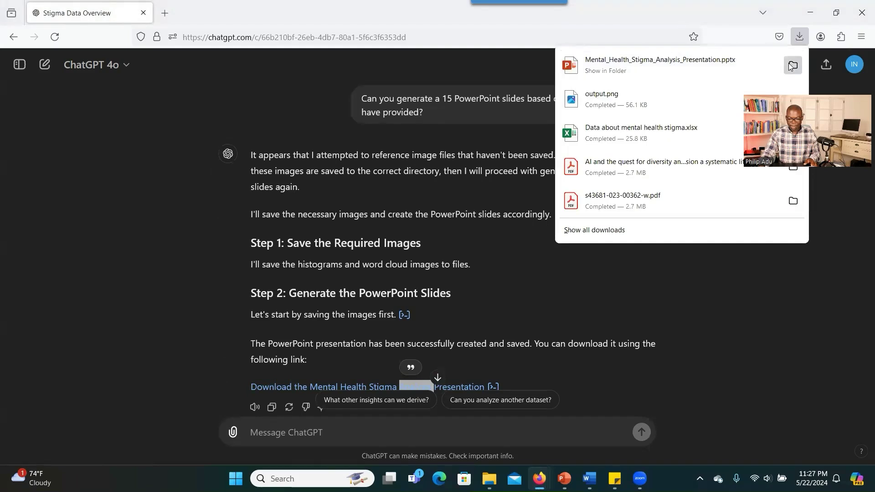
left_click(459, 53)
- Go to the title slide "Mental Health Stigma Analysis" and open the Designer suggestions for it
scroll(68, 228, "up", 10)
scroll(108, 195, "up", 3)
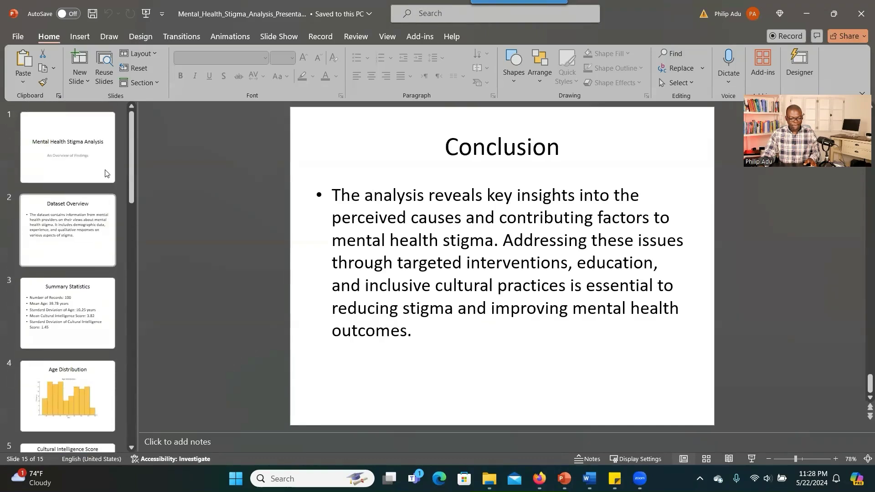
left_click(101, 174)
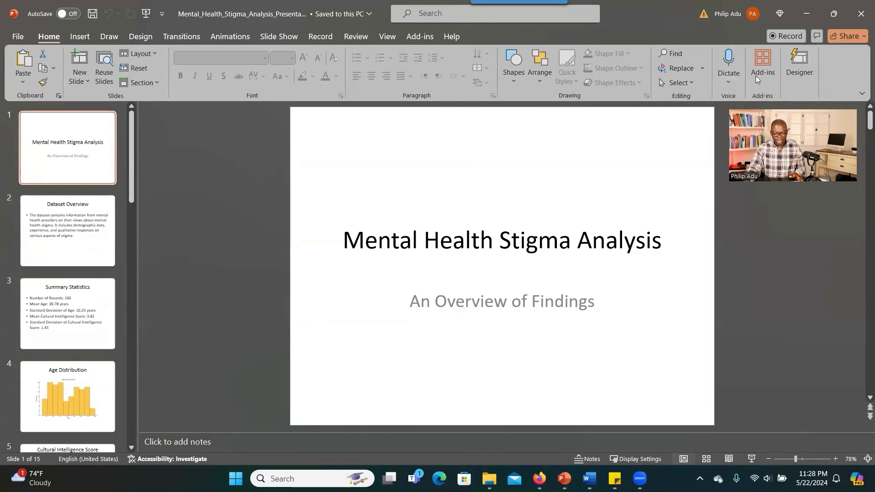
left_click(800, 65)
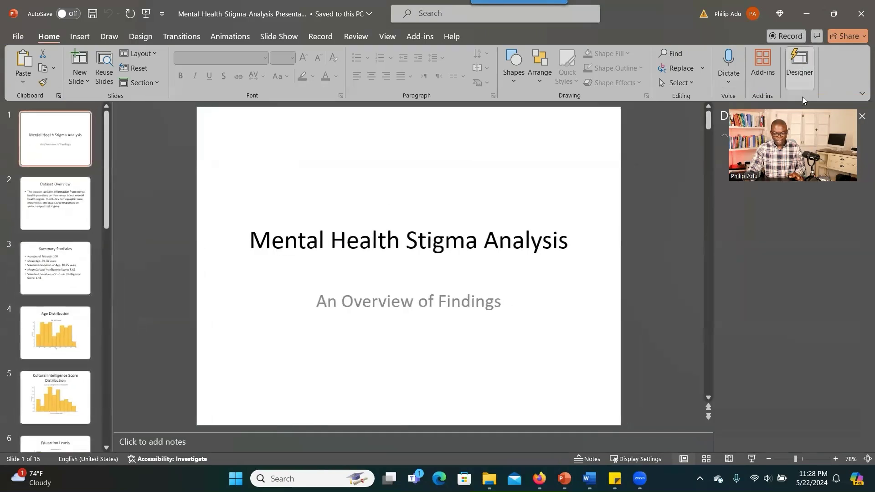